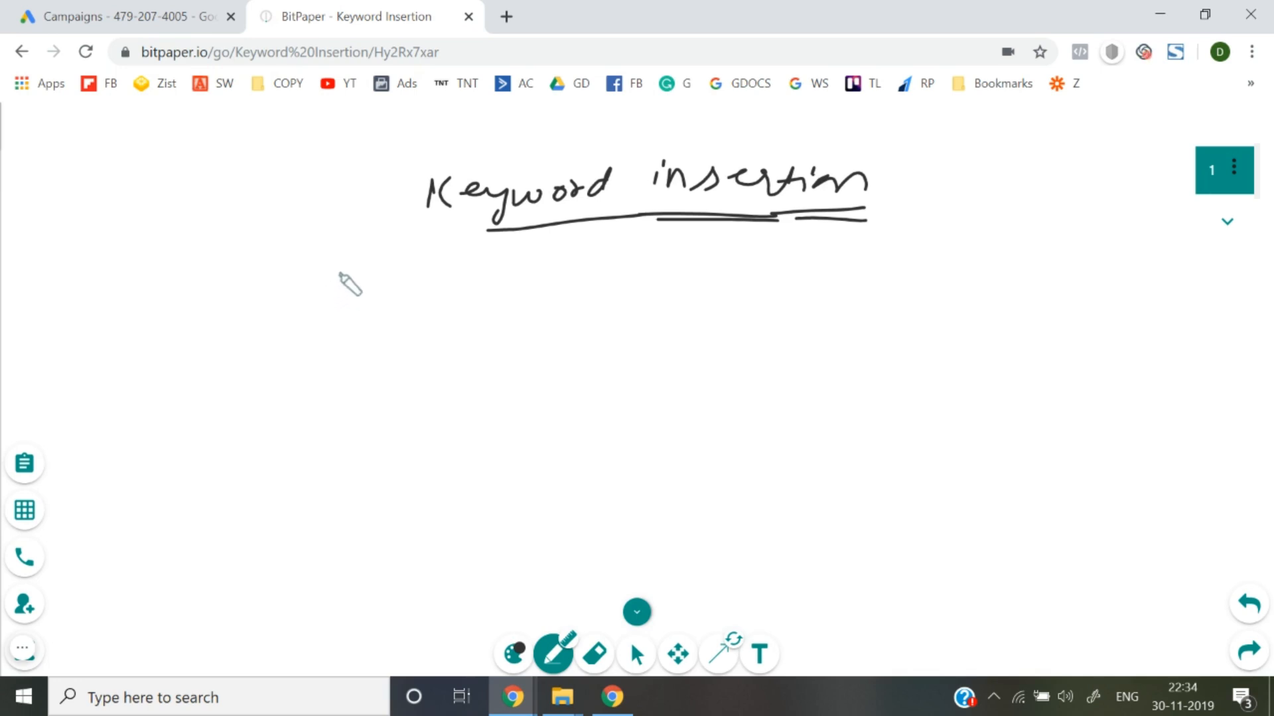
Step: Handwrite and underline "Search Ads" below the title, with bracketed "Keywords" and an arrow to "Ad" beneath it
mouse_move(344, 272)
mouse_down()
mouse_move(324, 301)
mouse_move(416, 283)
mouse_move(459, 292)
mouse_move(571, 279)
mouse_move(564, 287)
mouse_up()
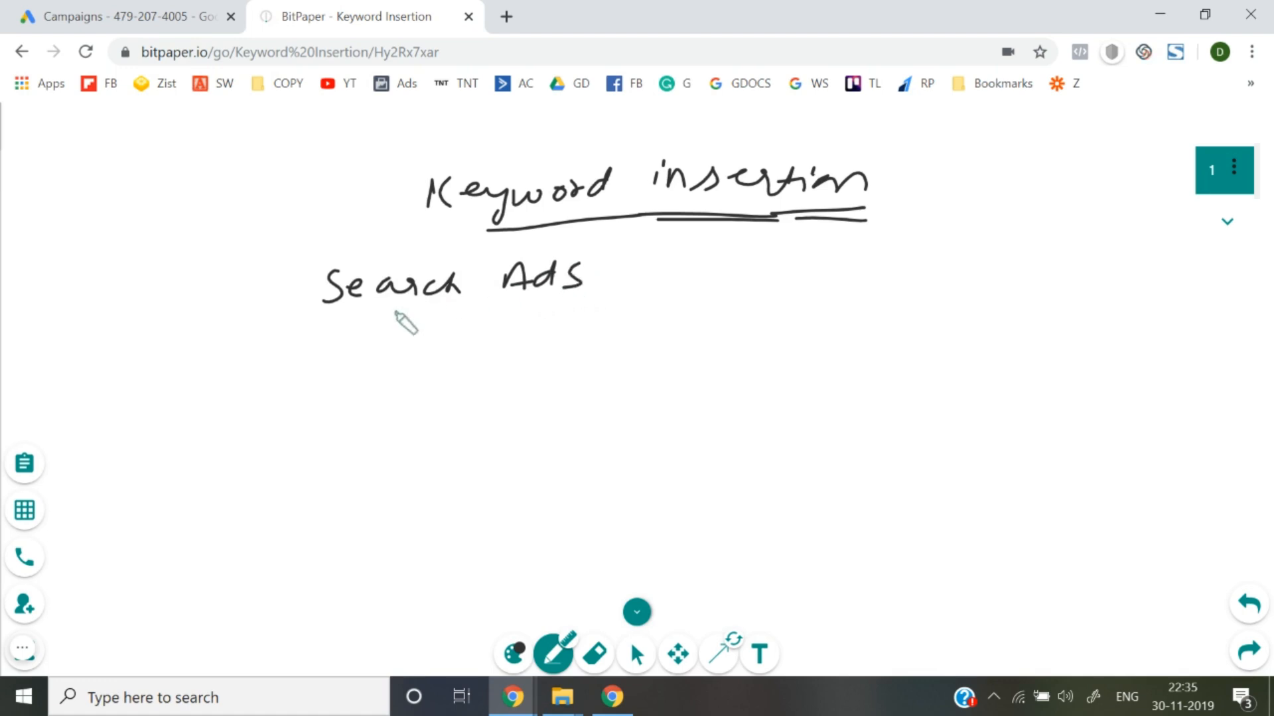
drag(298, 344, 623, 302)
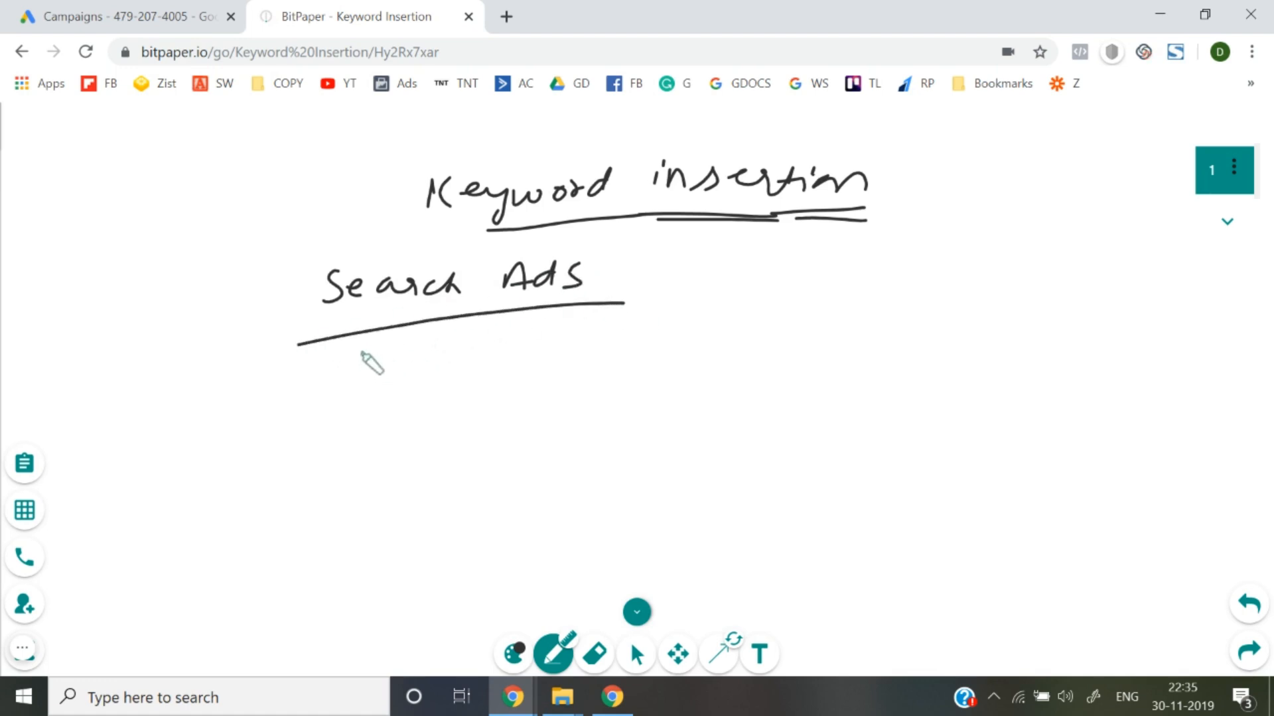
drag(367, 347, 332, 446)
mouse_move(370, 370)
mouse_down()
mouse_move(369, 390)
mouse_move(383, 390)
mouse_up()
mouse_move(392, 379)
mouse_down()
mouse_move(406, 375)
mouse_move(425, 416)
mouse_move(605, 347)
mouse_move(587, 410)
mouse_up()
mouse_move(656, 355)
mouse_down()
mouse_move(679, 353)
mouse_move(679, 367)
mouse_up()
drag(759, 371, 788, 369)
drag(758, 369, 821, 368)
drag(830, 347, 817, 371)
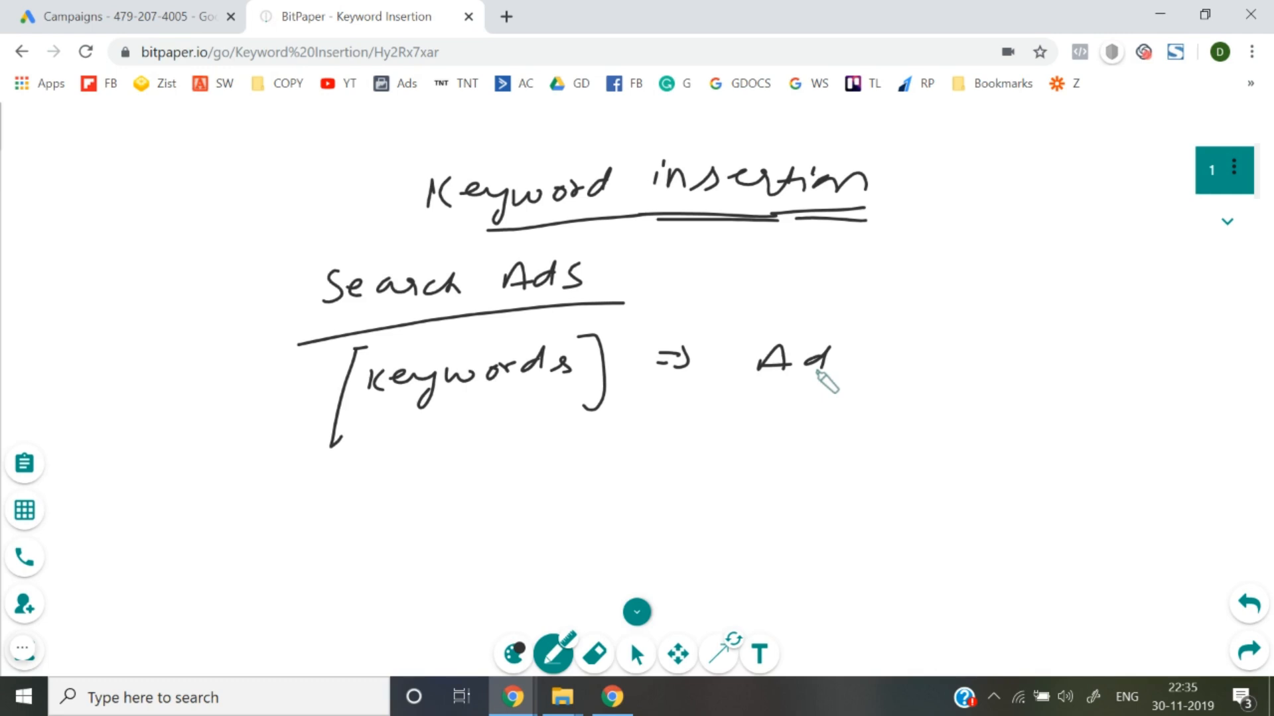
Step: Handwrite "Headline" and "Descr" under "Ad", each followed by a blank line, and enclose both rows in brackets
drag(729, 406, 721, 432)
drag(722, 419, 745, 431)
mouse_move(756, 421)
mouse_down()
mouse_move(805, 435)
mouse_move(853, 407)
mouse_move(878, 435)
mouse_move(812, 443)
mouse_up()
mouse_move(723, 453)
mouse_down()
mouse_move(782, 477)
mouse_move(856, 475)
mouse_up()
mouse_move(712, 418)
mouse_down()
mouse_move(695, 421)
mouse_move(683, 503)
mouse_up()
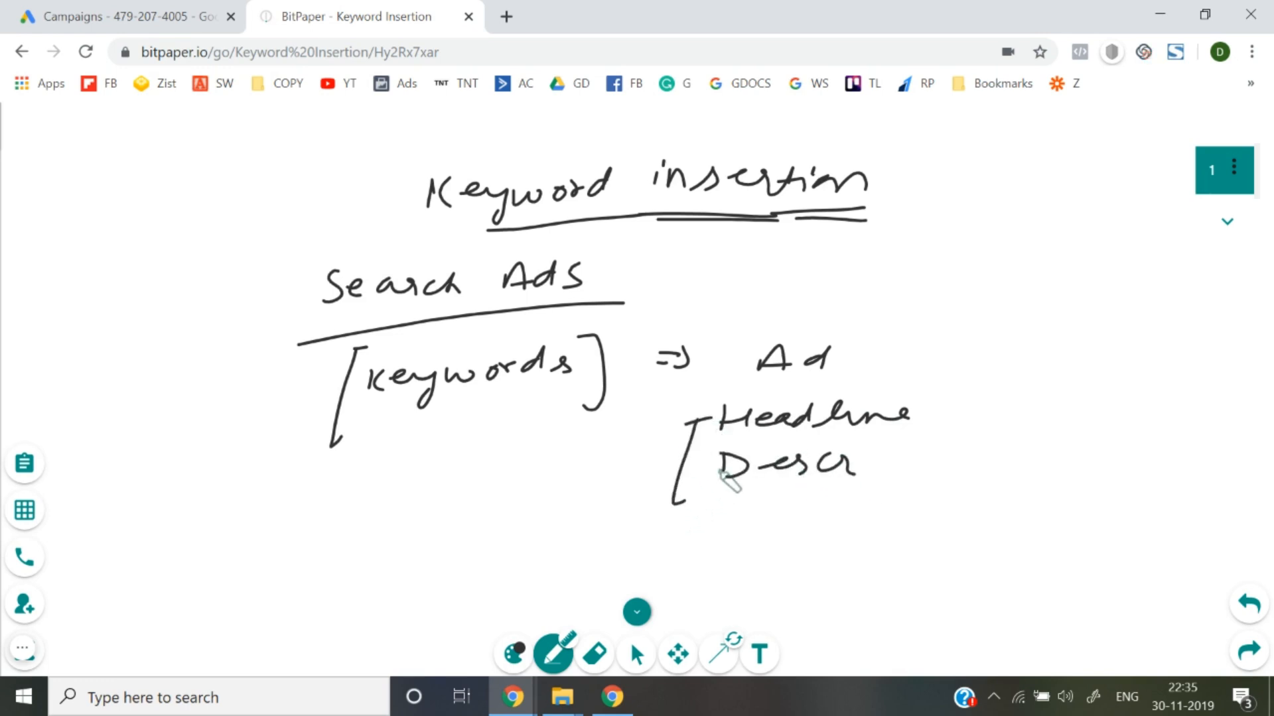
drag(931, 411, 1131, 402)
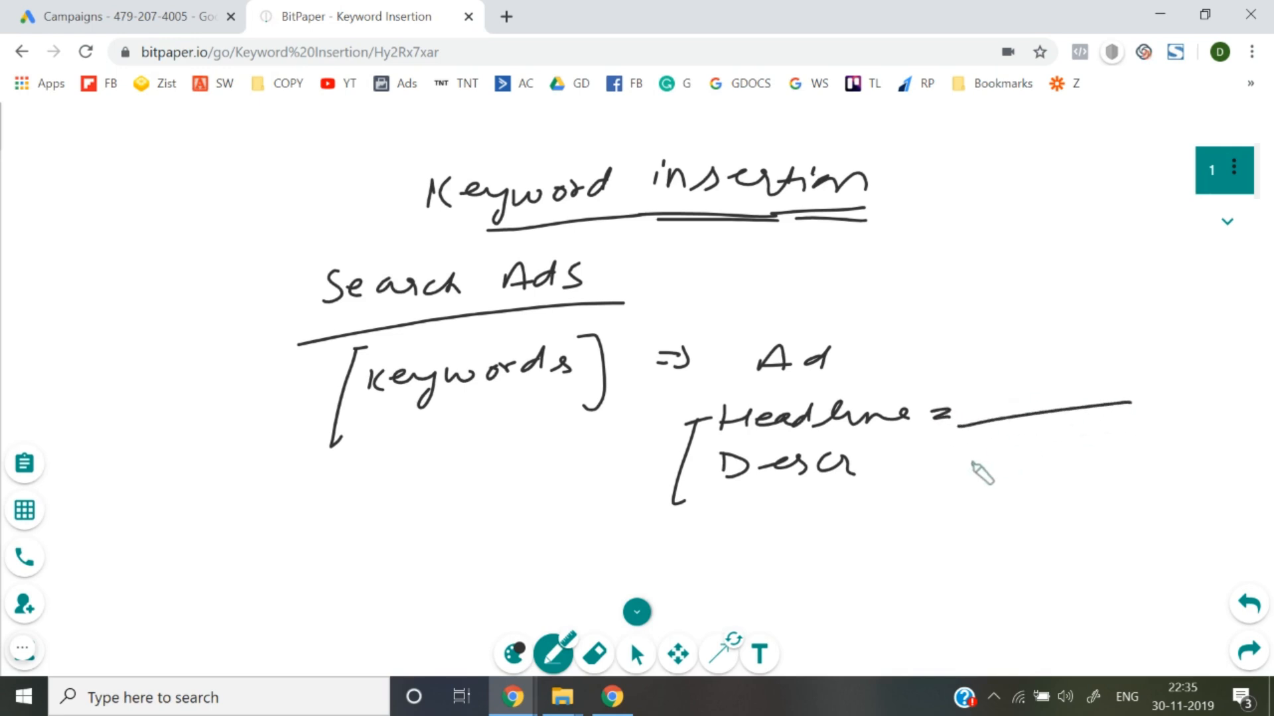
drag(953, 454, 1174, 450)
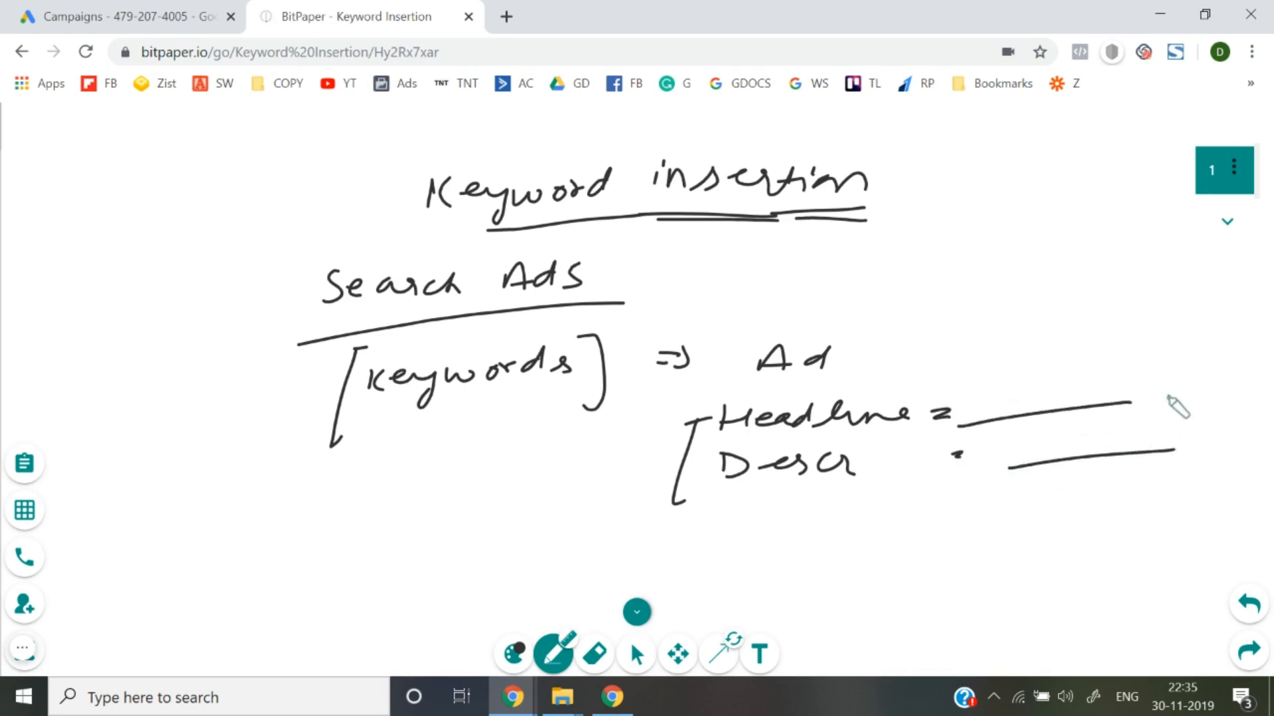
mouse_move(1147, 377)
mouse_down()
mouse_move(1187, 486)
mouse_move(1171, 477)
mouse_up()
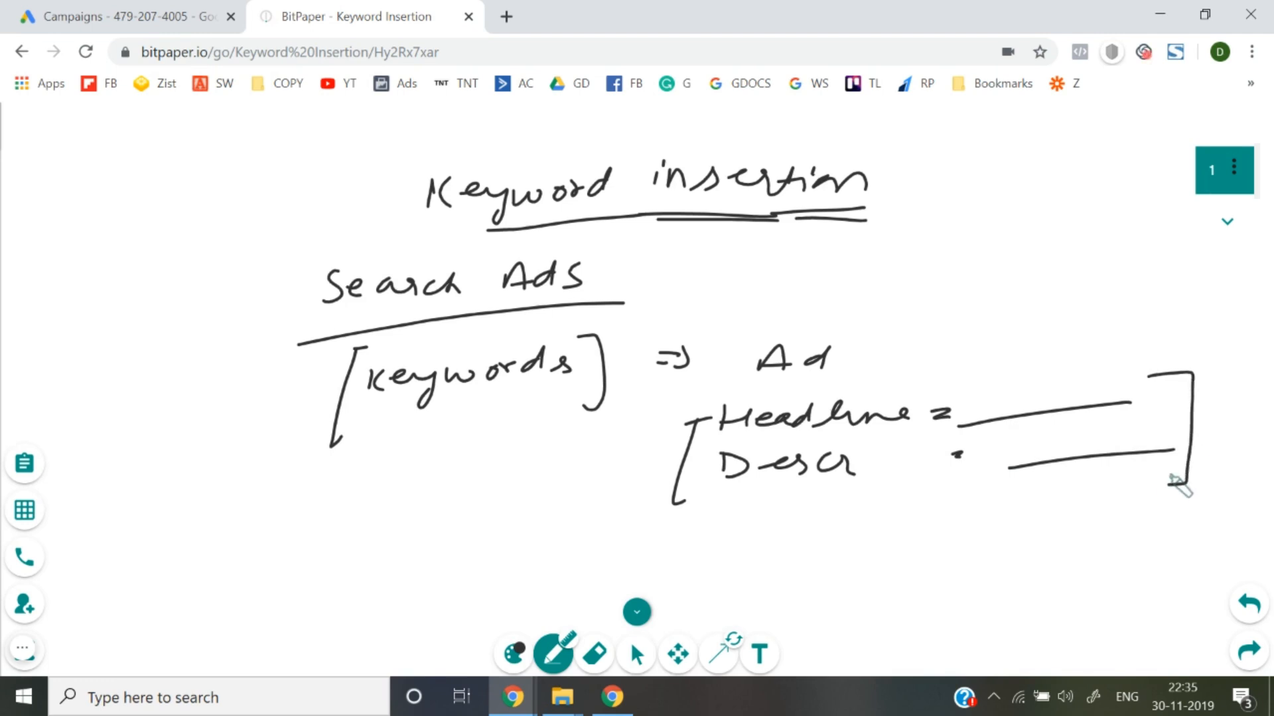
Step: Add a second page and handwrite "Keyword Insertion" with "Shoes" and a thick horizontal line below it
click(1222, 226)
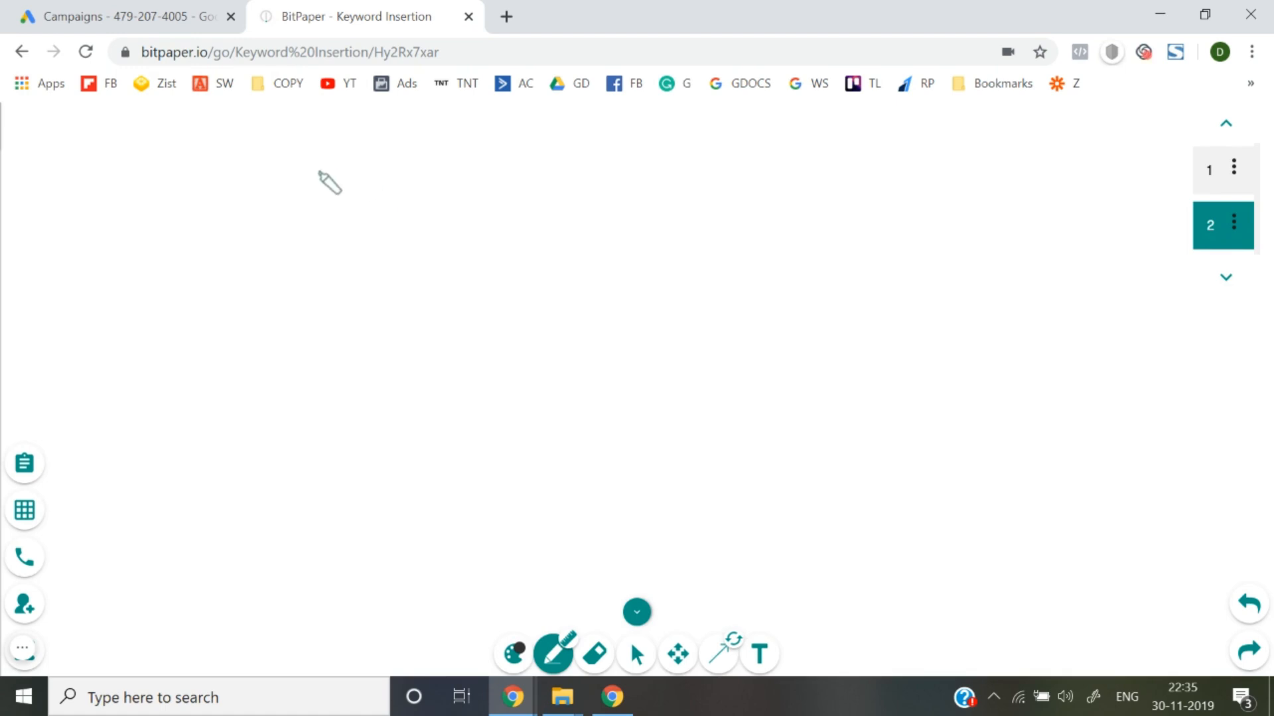
mouse_move(316, 196)
mouse_down()
mouse_move(341, 216)
mouse_move(495, 199)
mouse_move(665, 158)
mouse_move(686, 183)
mouse_move(752, 173)
mouse_up()
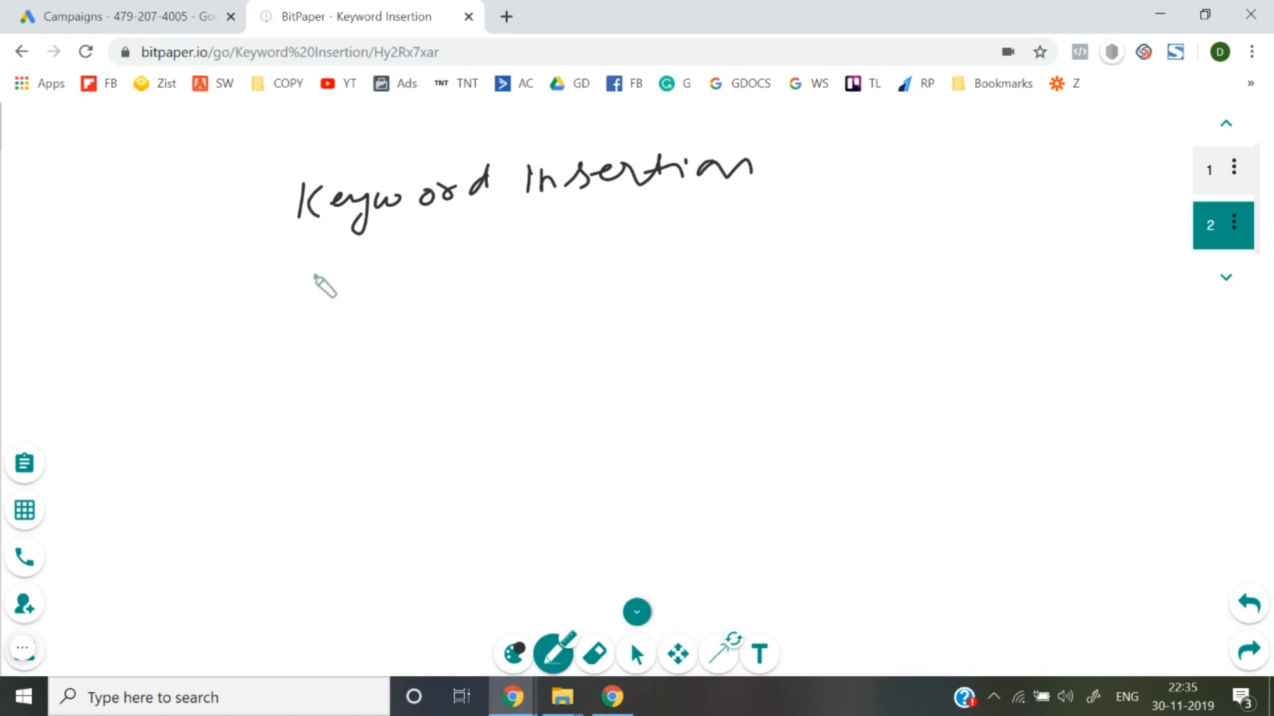
mouse_move(320, 284)
mouse_down()
mouse_move(333, 307)
mouse_move(446, 272)
mouse_up()
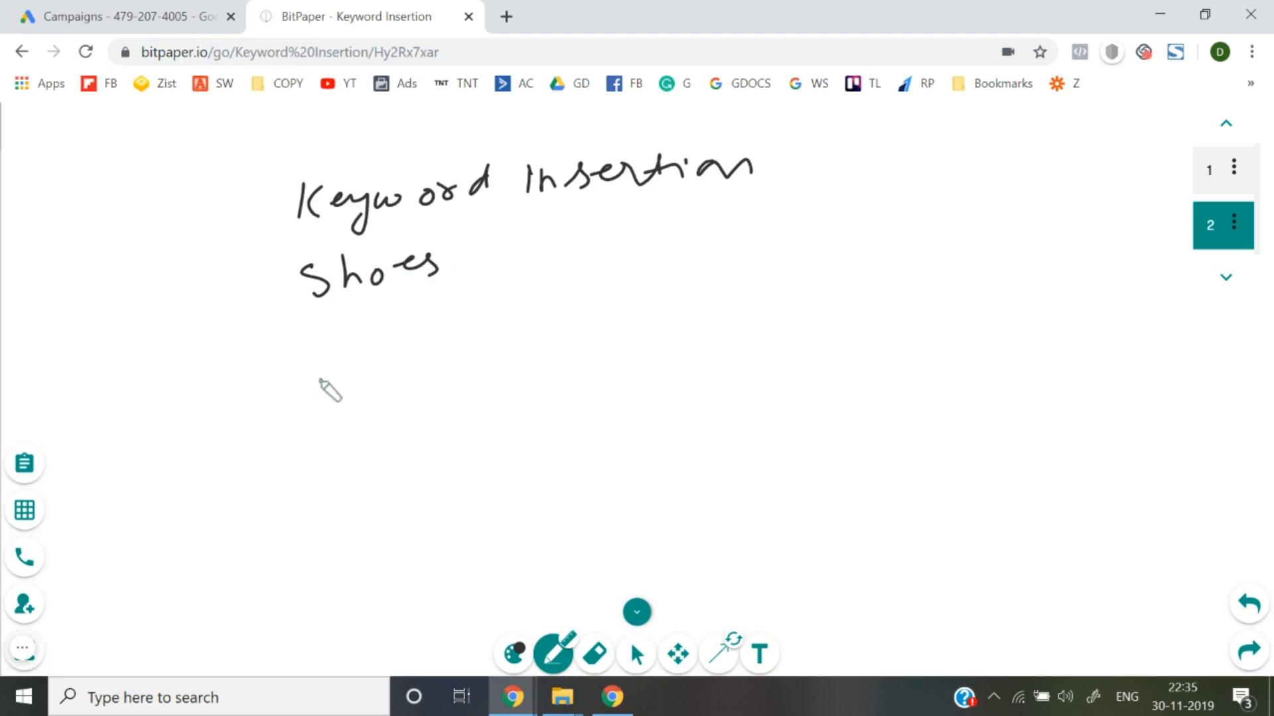
drag(318, 378, 553, 348)
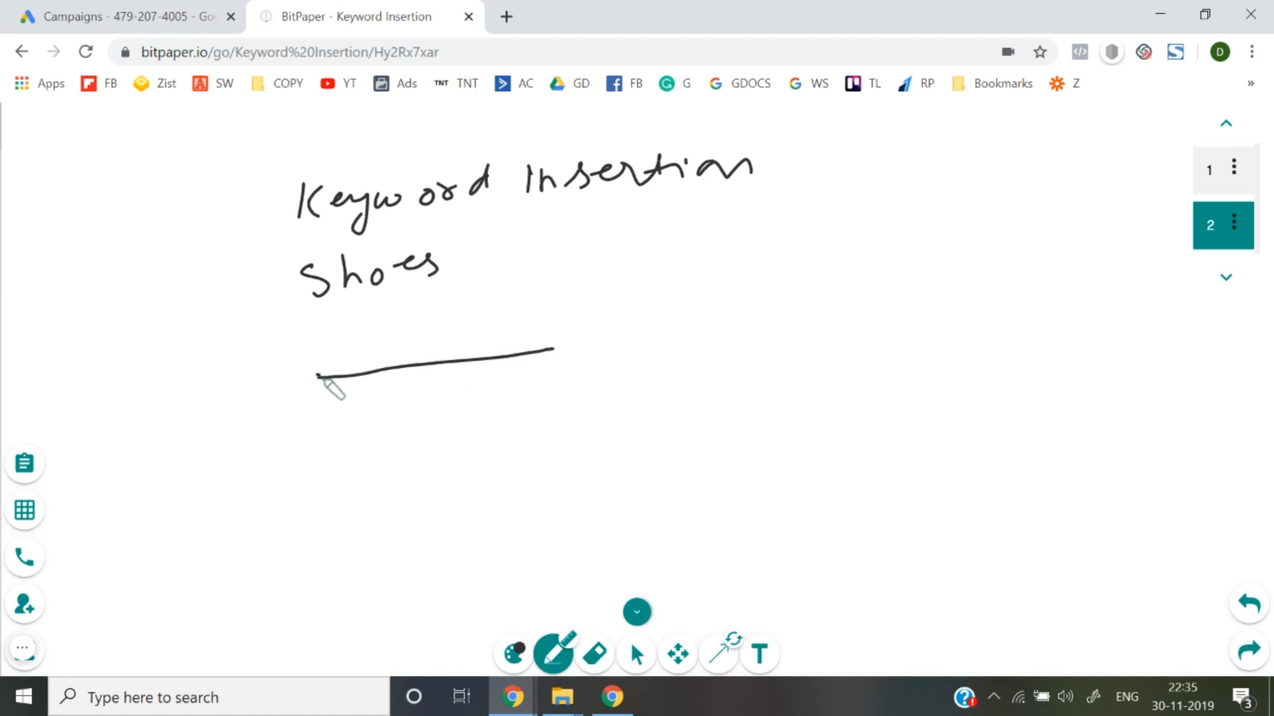
drag(318, 377, 510, 359)
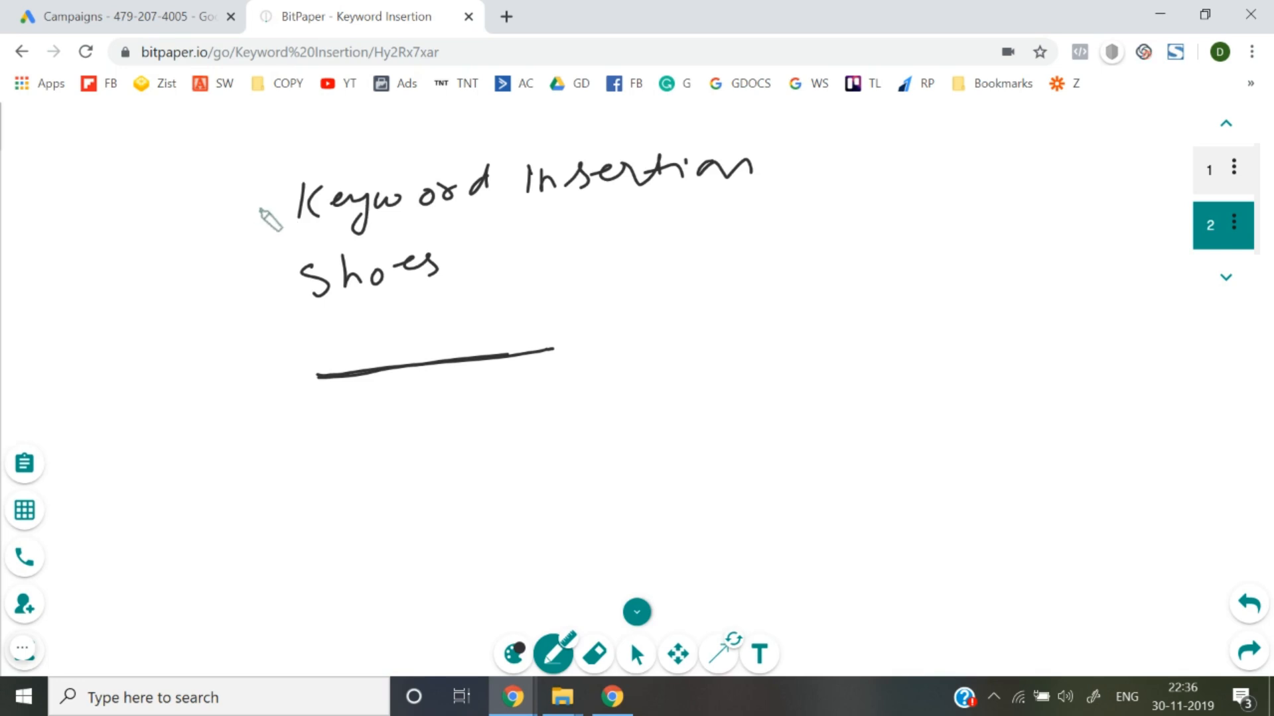
Step: Mark the "Keyword Insertion" heading with an arrow and a joining dash, and write "Shirts" beside "Shoes" behind a vertical divider
drag(253, 211, 268, 216)
drag(491, 233, 493, 309)
click(569, 235)
mouse_move(549, 251)
mouse_down()
mouse_move(532, 286)
mouse_move(591, 284)
mouse_up()
mouse_move(601, 264)
mouse_down()
mouse_move(621, 256)
mouse_move(633, 279)
mouse_up()
drag(676, 242, 653, 278)
drag(483, 211, 512, 205)
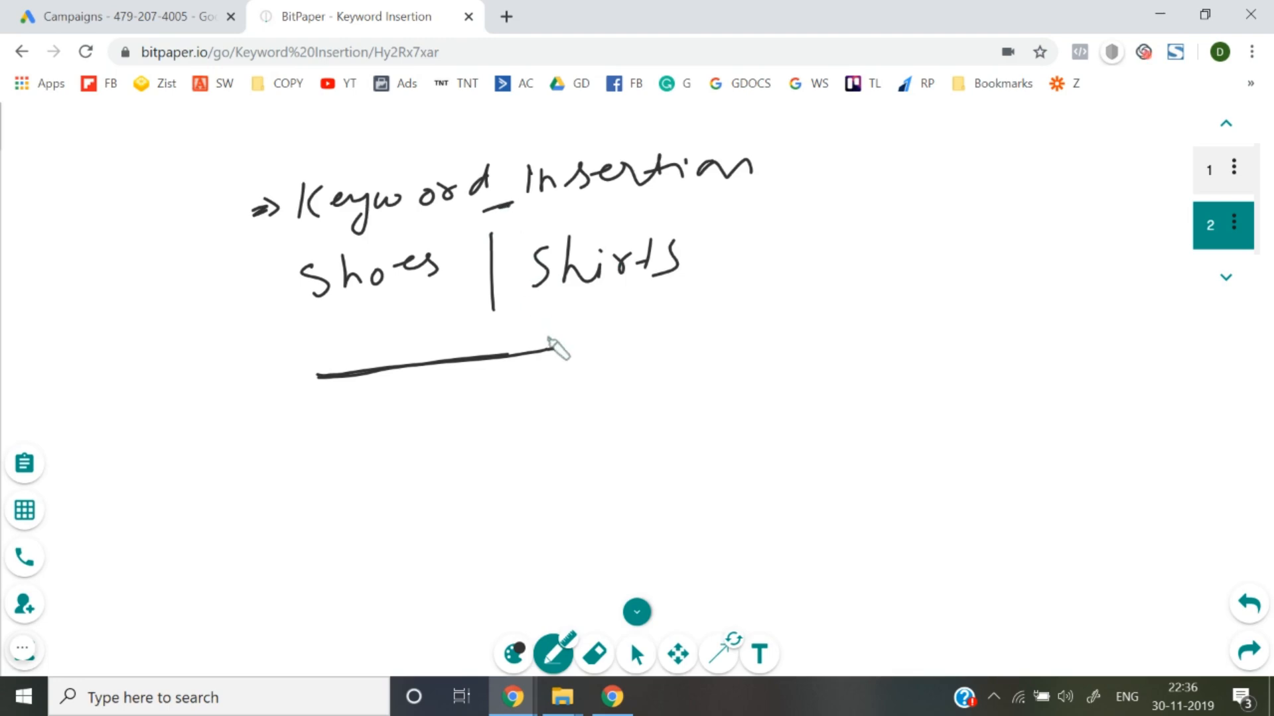
Step: Draw a connector from "Shirts" down toward the thick line, with a double-headed arrow beneath it
mouse_move(600, 292)
mouse_down()
mouse_move(598, 369)
mouse_move(513, 389)
mouse_up()
mouse_move(455, 423)
mouse_down()
mouse_move(568, 396)
mouse_move(564, 408)
mouse_up()
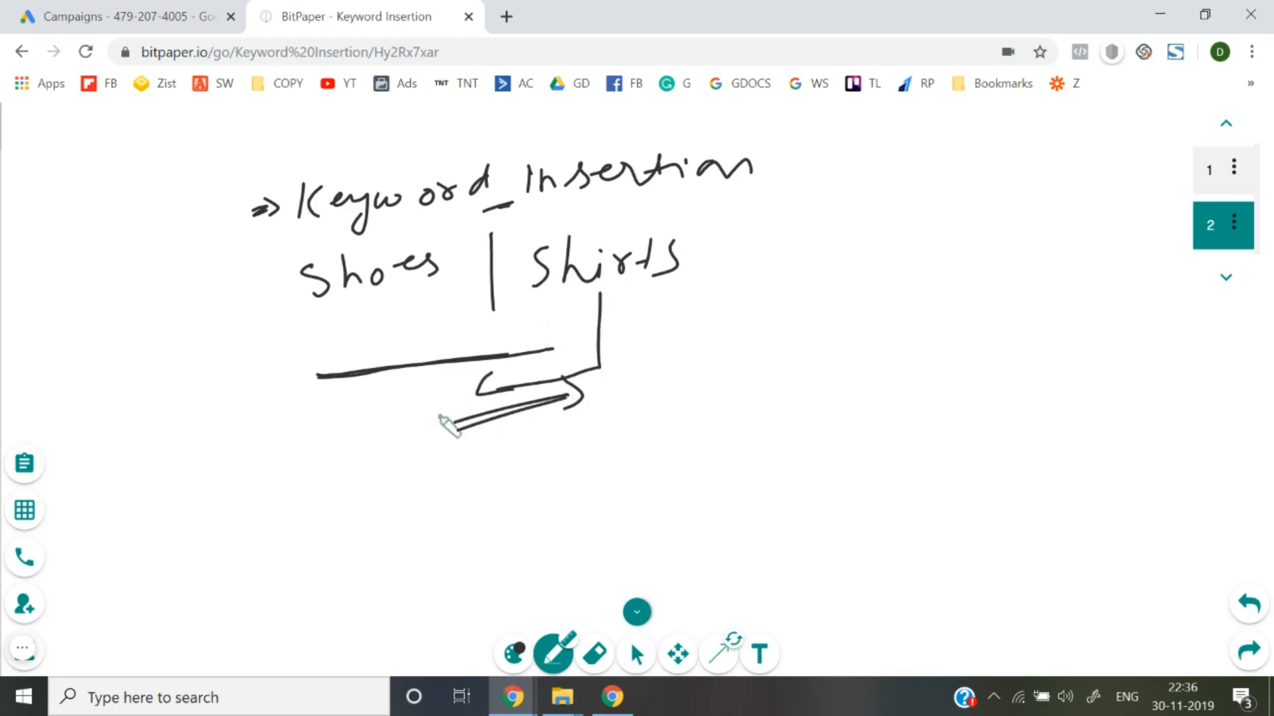
drag(458, 398, 466, 438)
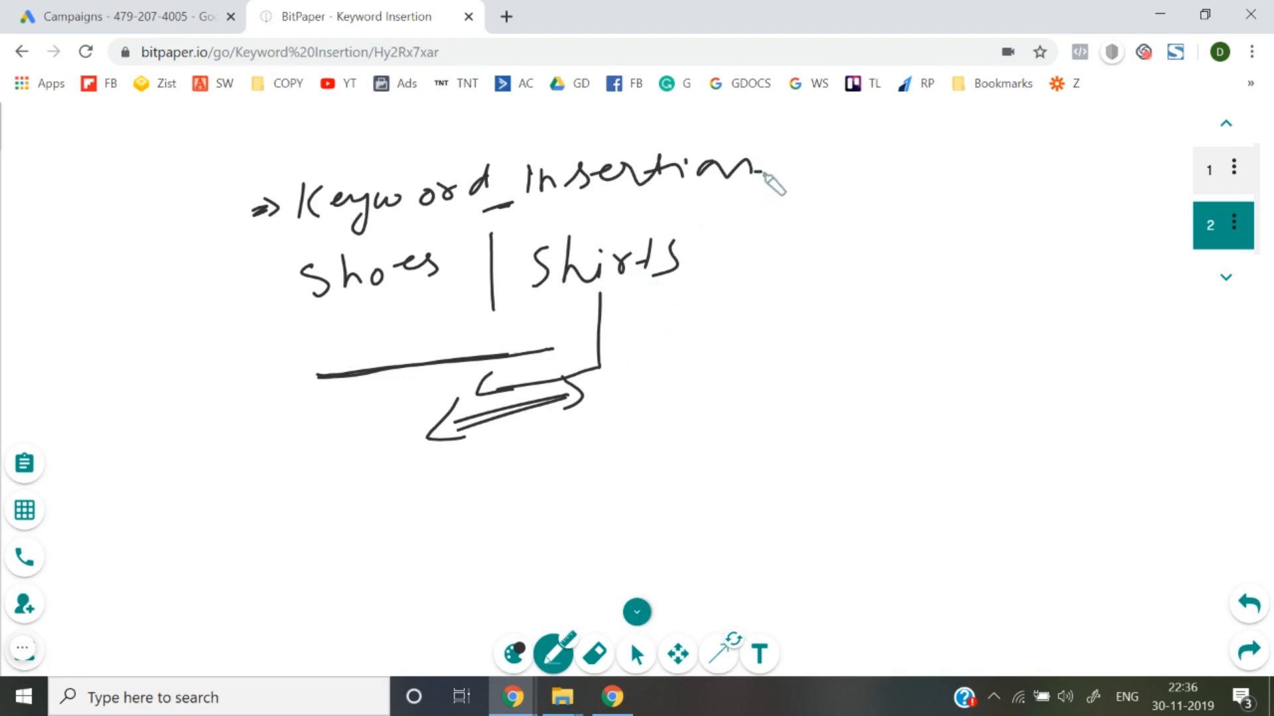
Step: Draw a connector from the heading to a small box beside the arrows, plus a long vertical divider and an end-capped horizontal line beyond it
mouse_move(763, 172)
mouse_down()
mouse_move(724, 356)
mouse_move(677, 366)
mouse_up()
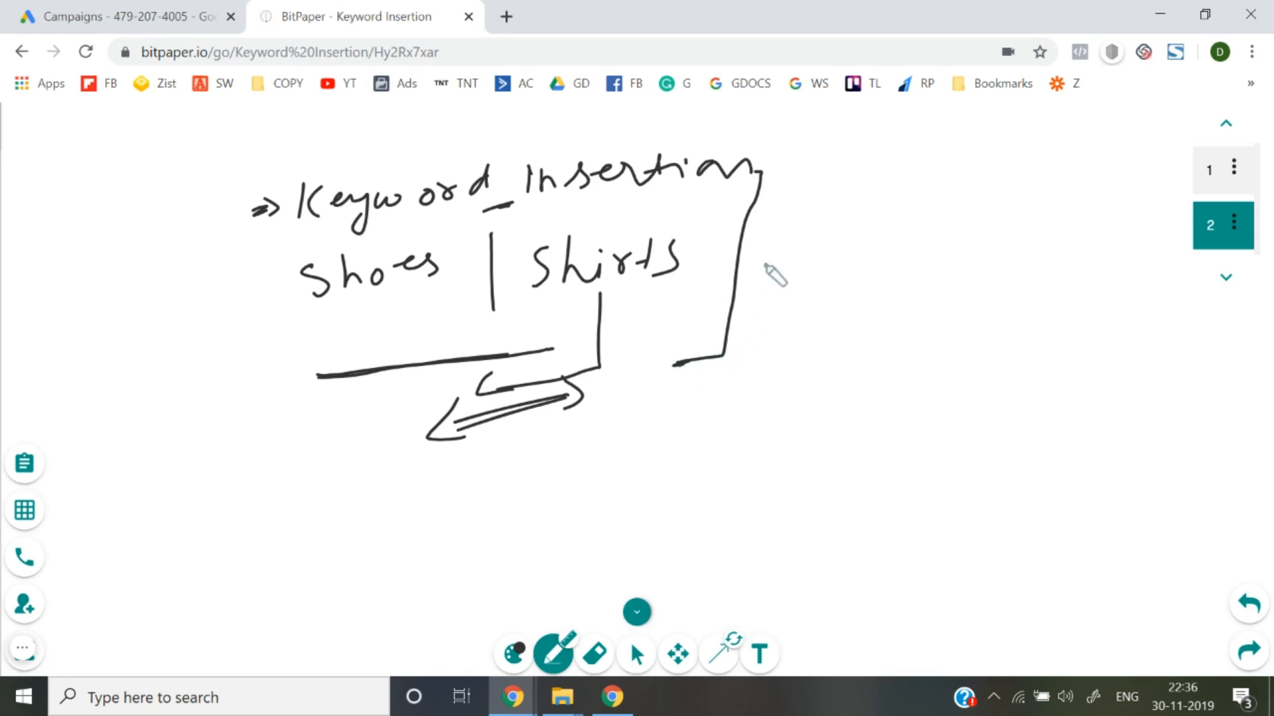
drag(762, 259, 744, 521)
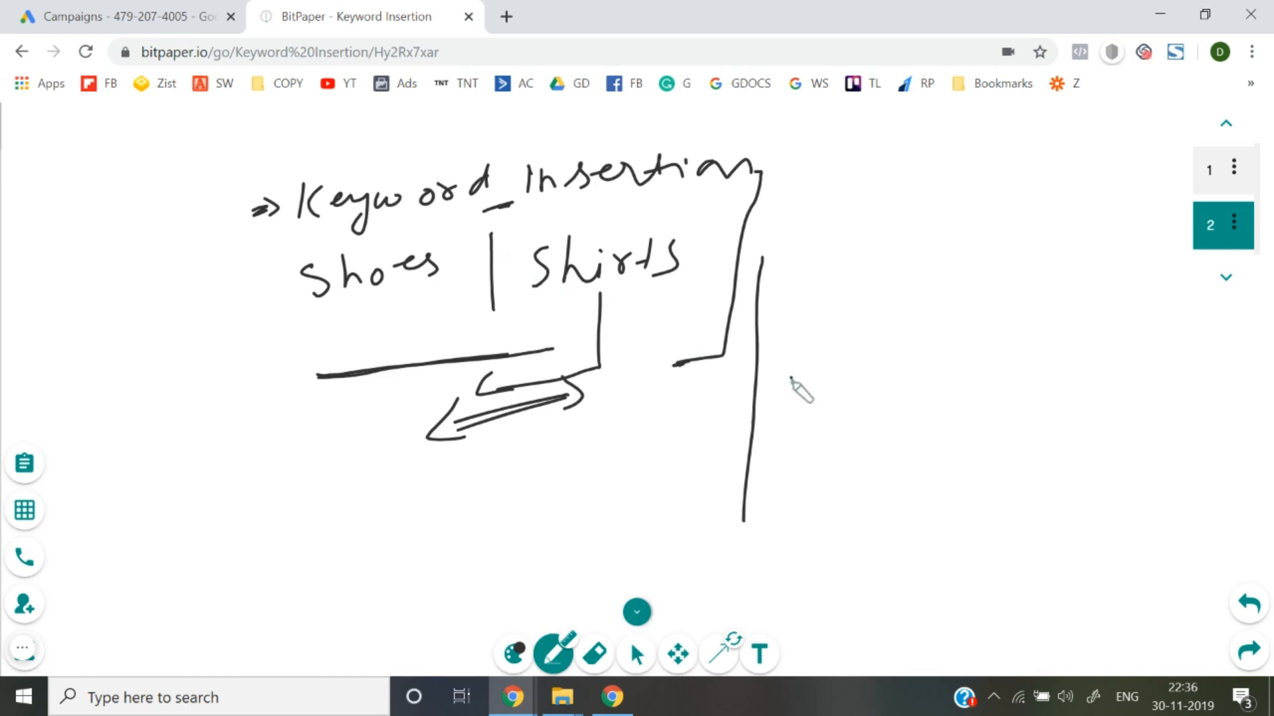
drag(790, 378, 949, 370)
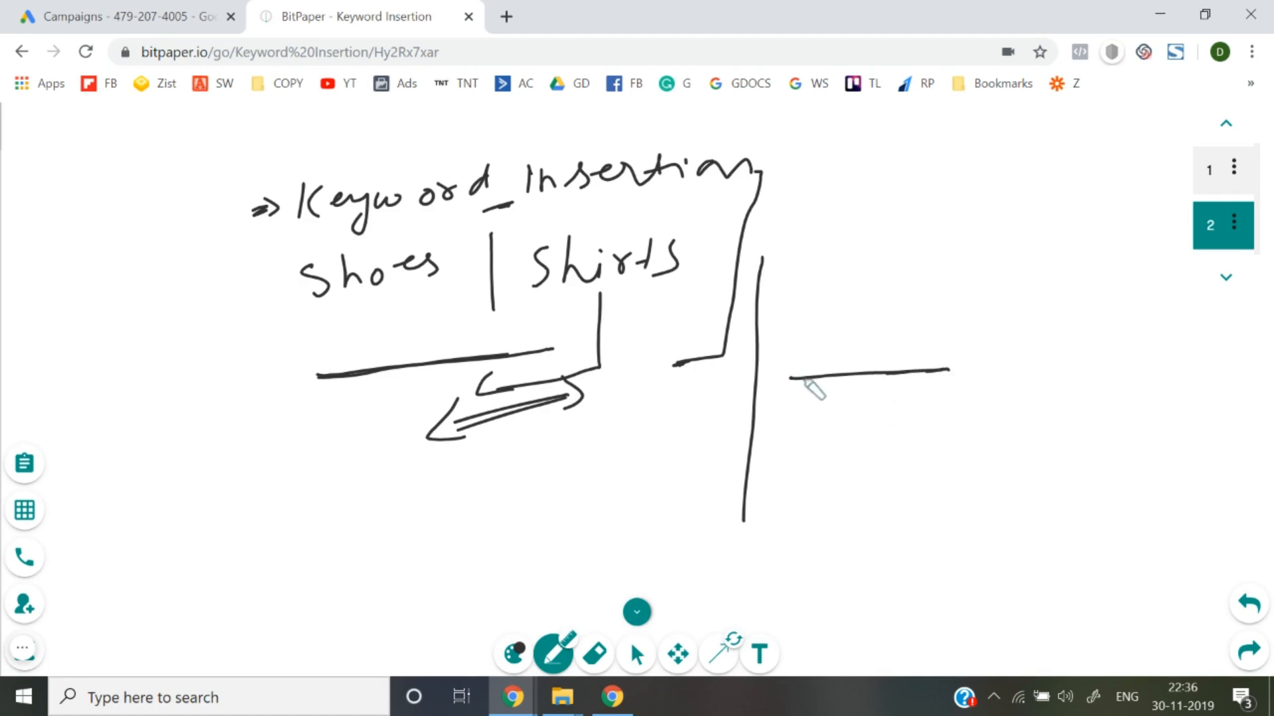
mouse_move(627, 313)
mouse_down()
mouse_move(607, 417)
mouse_move(675, 388)
mouse_move(609, 420)
mouse_move(648, 397)
mouse_up()
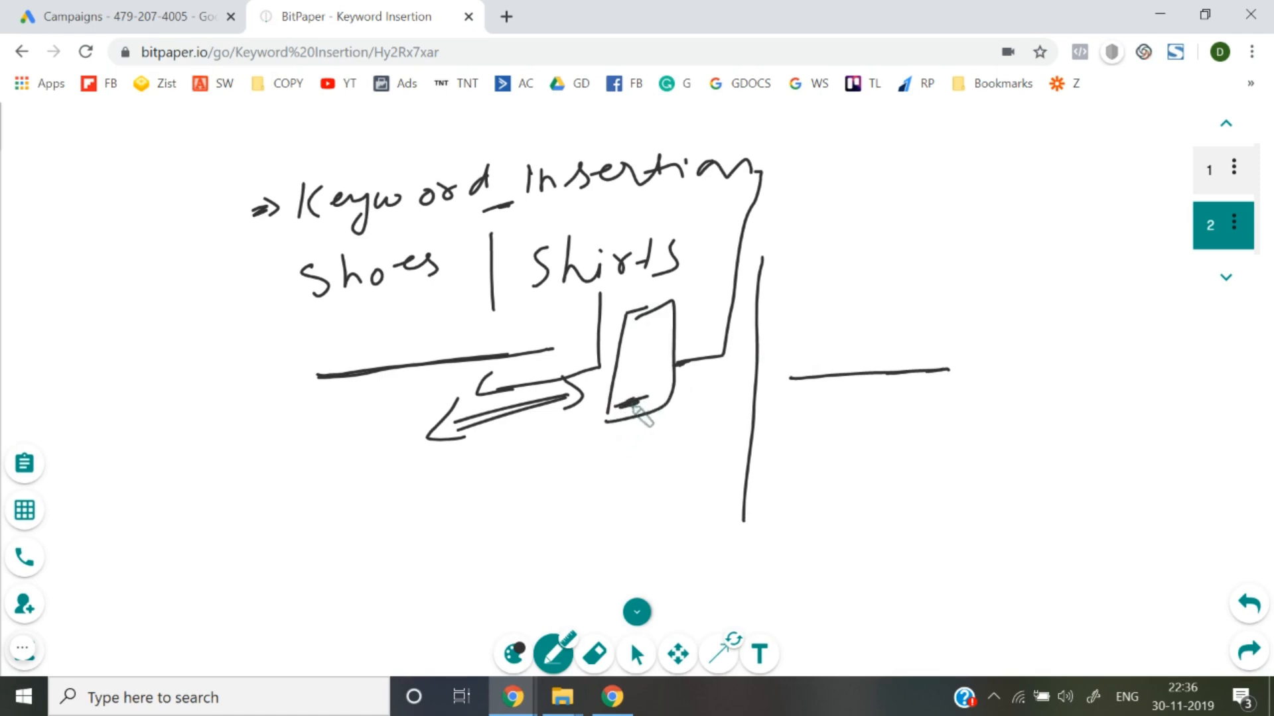
drag(943, 366, 968, 362)
drag(975, 311, 965, 427)
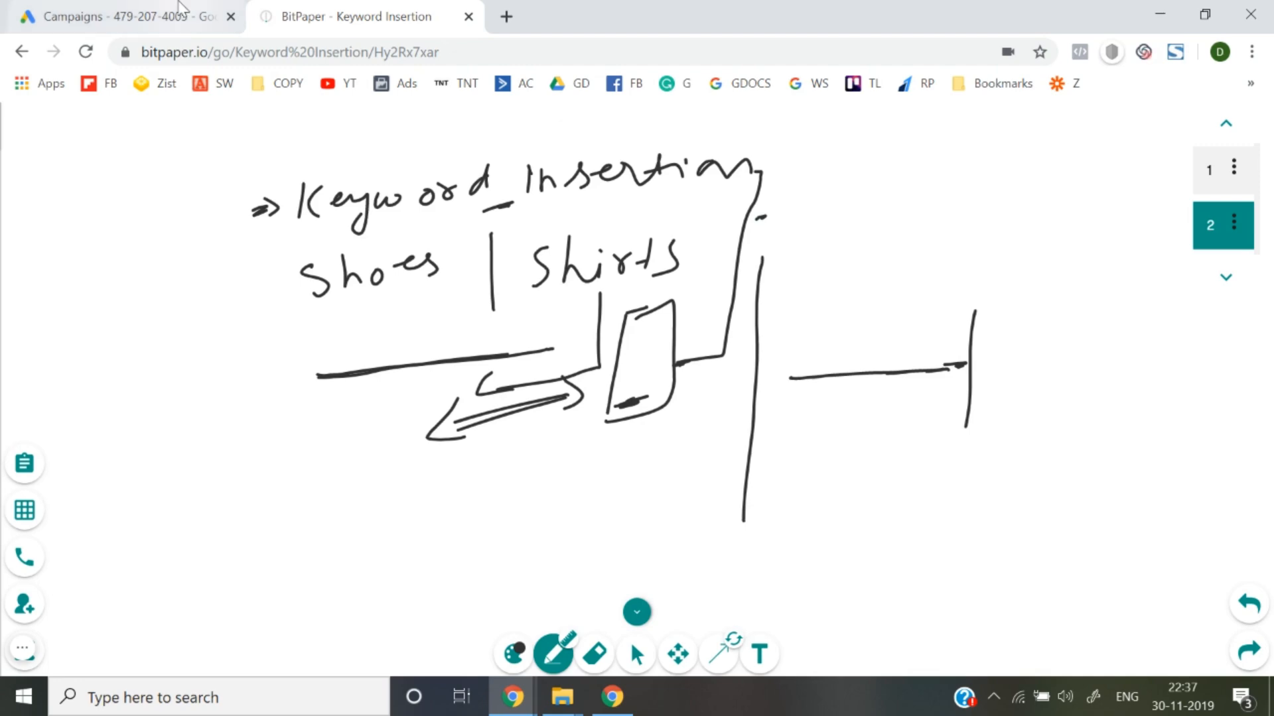
Step: Switch to Google Ads and start a new Search campaign without a goal's guidance, selecting no campaign results
click(179, 8)
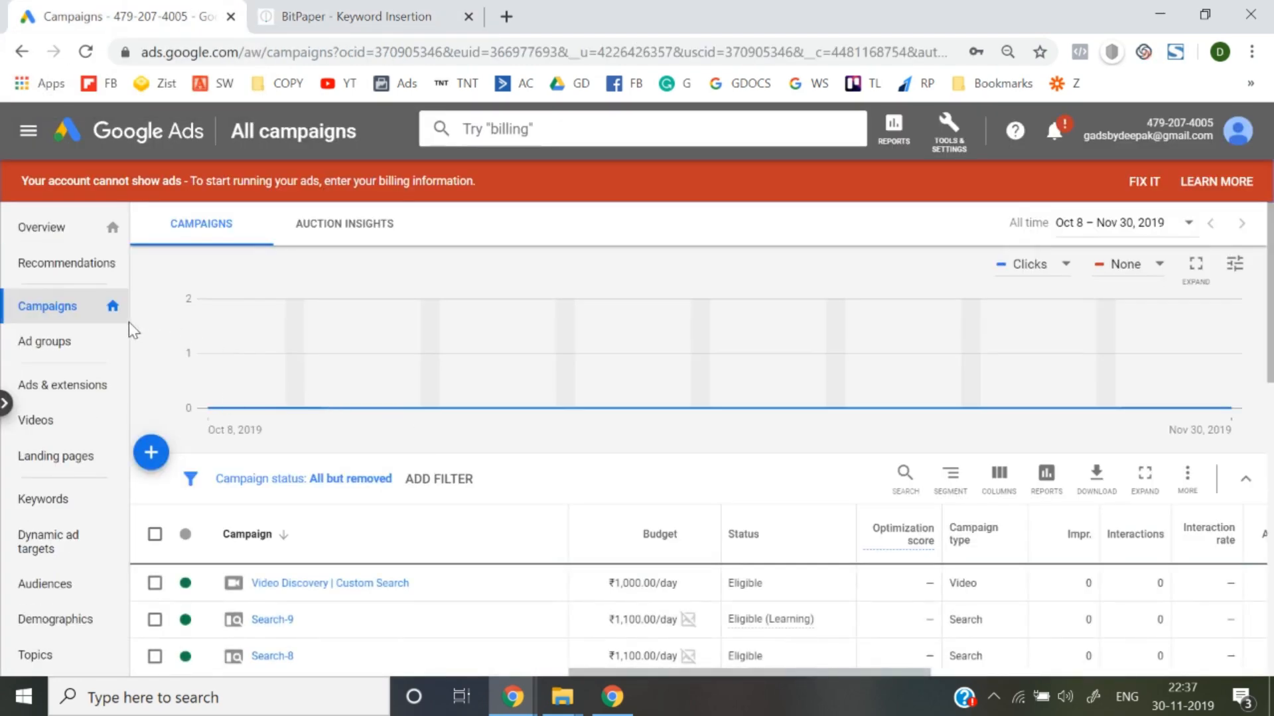
click(151, 461)
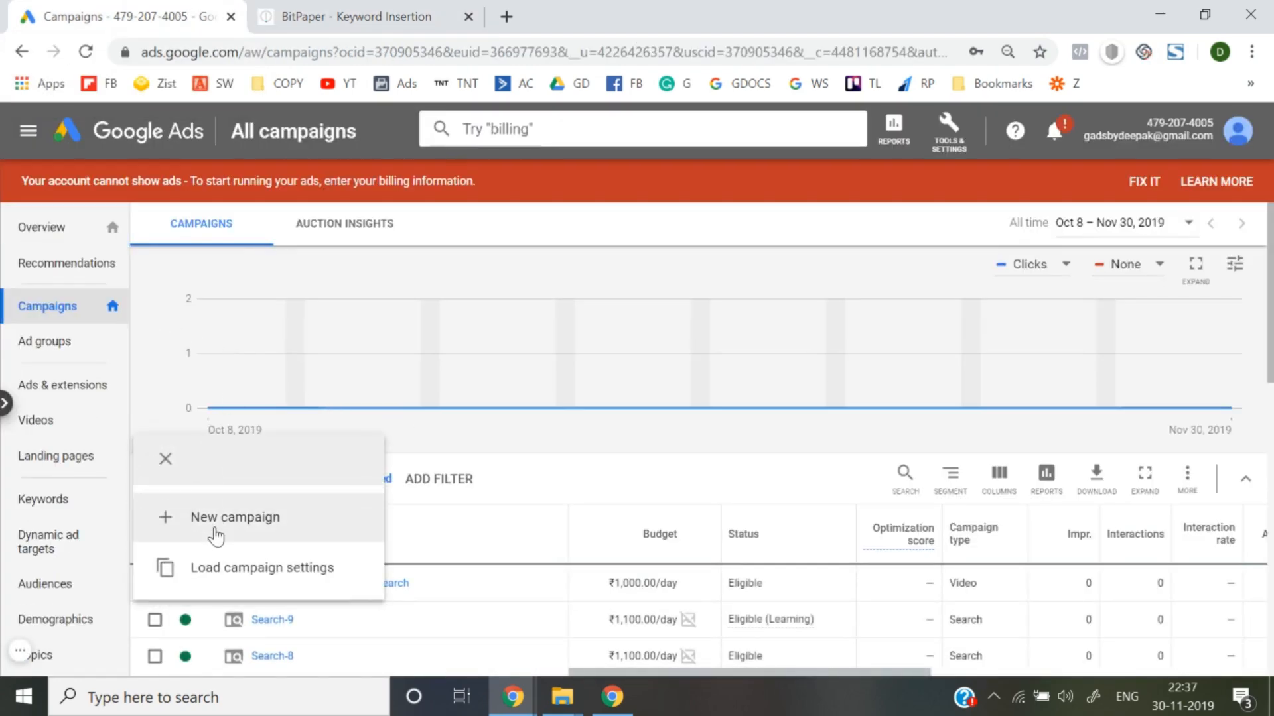
click(212, 527)
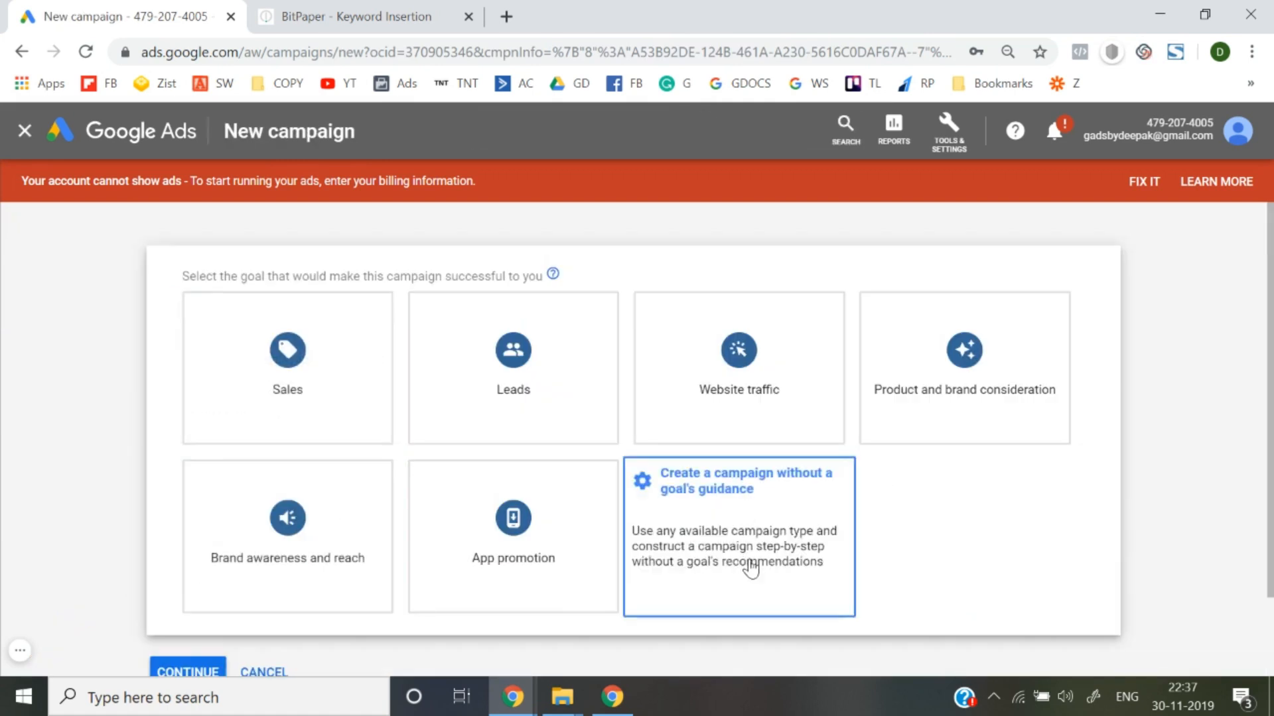
click(746, 566)
click(284, 384)
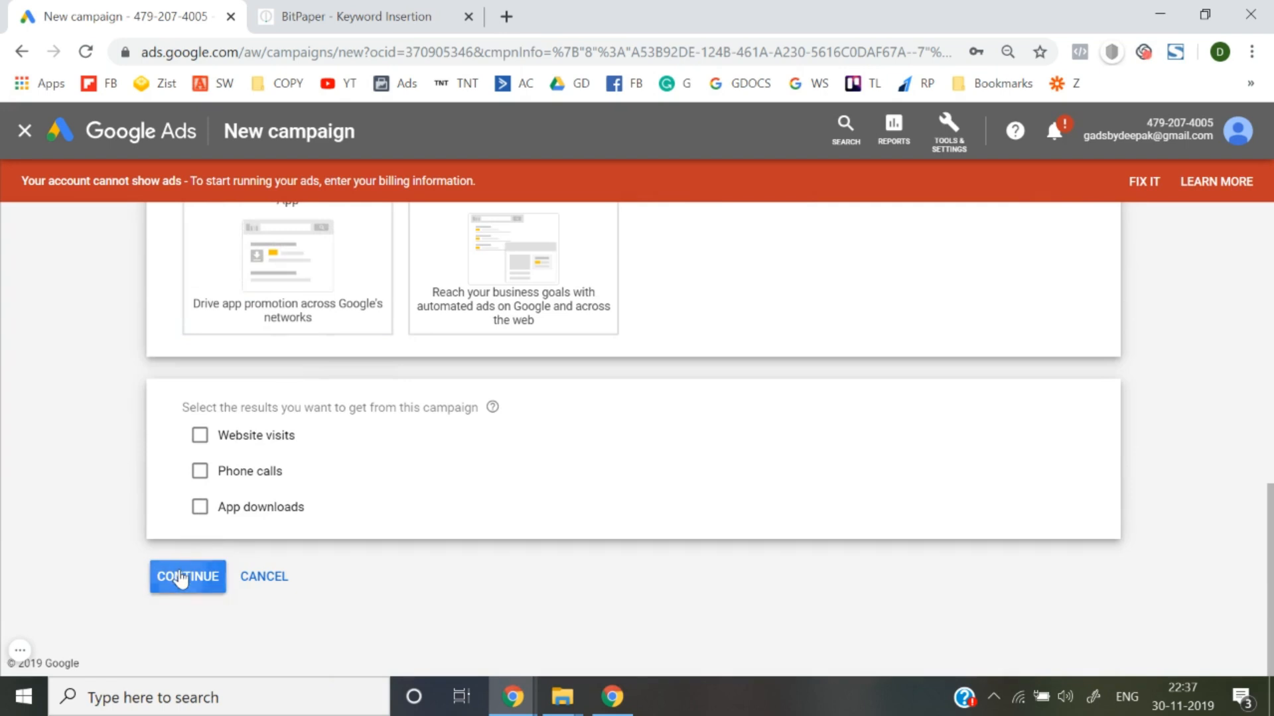
click(179, 577)
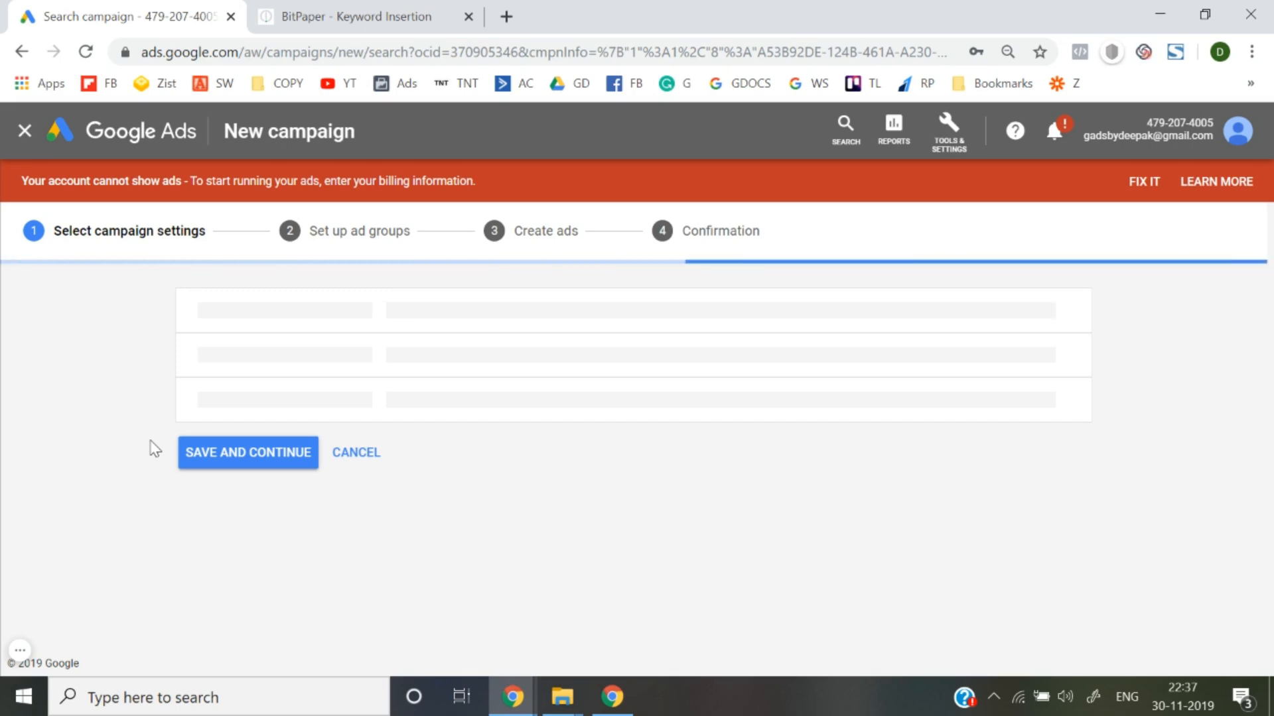
Step: Enter an average daily budget, save the campaign settings, and continue past the ad group setup without entering keywords
scroll(486, 475, down, 15)
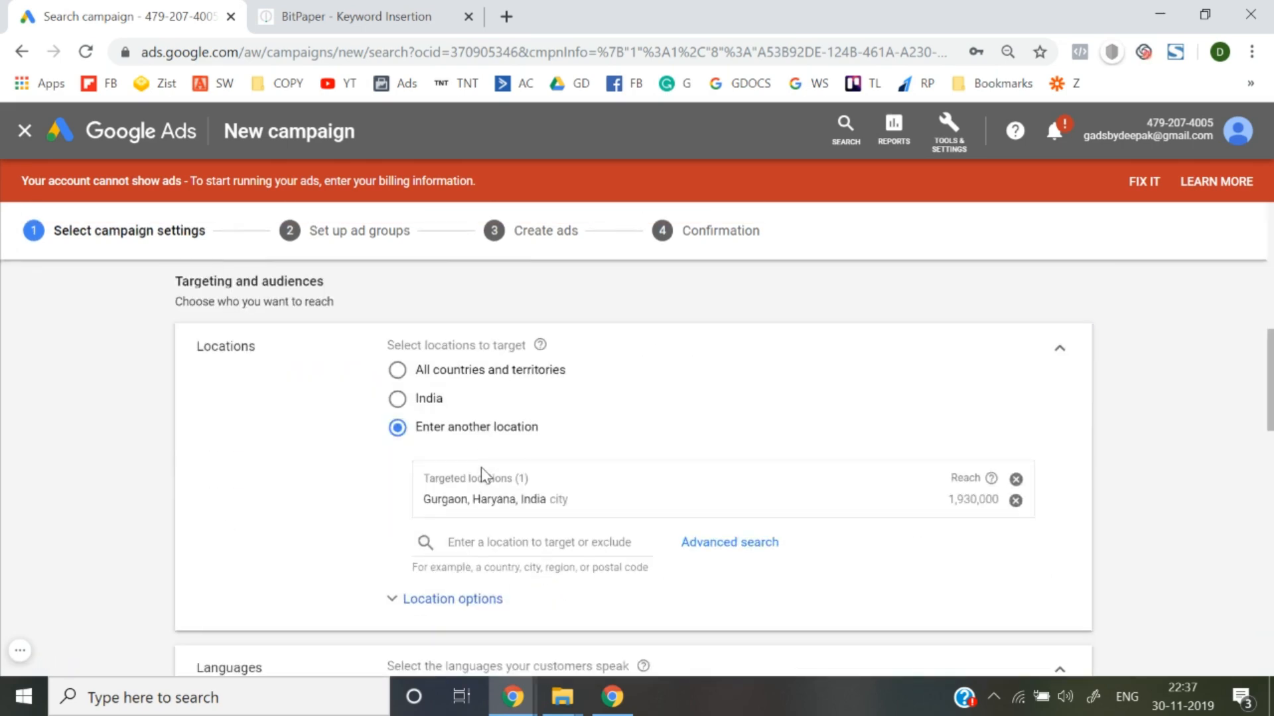
click(464, 380)
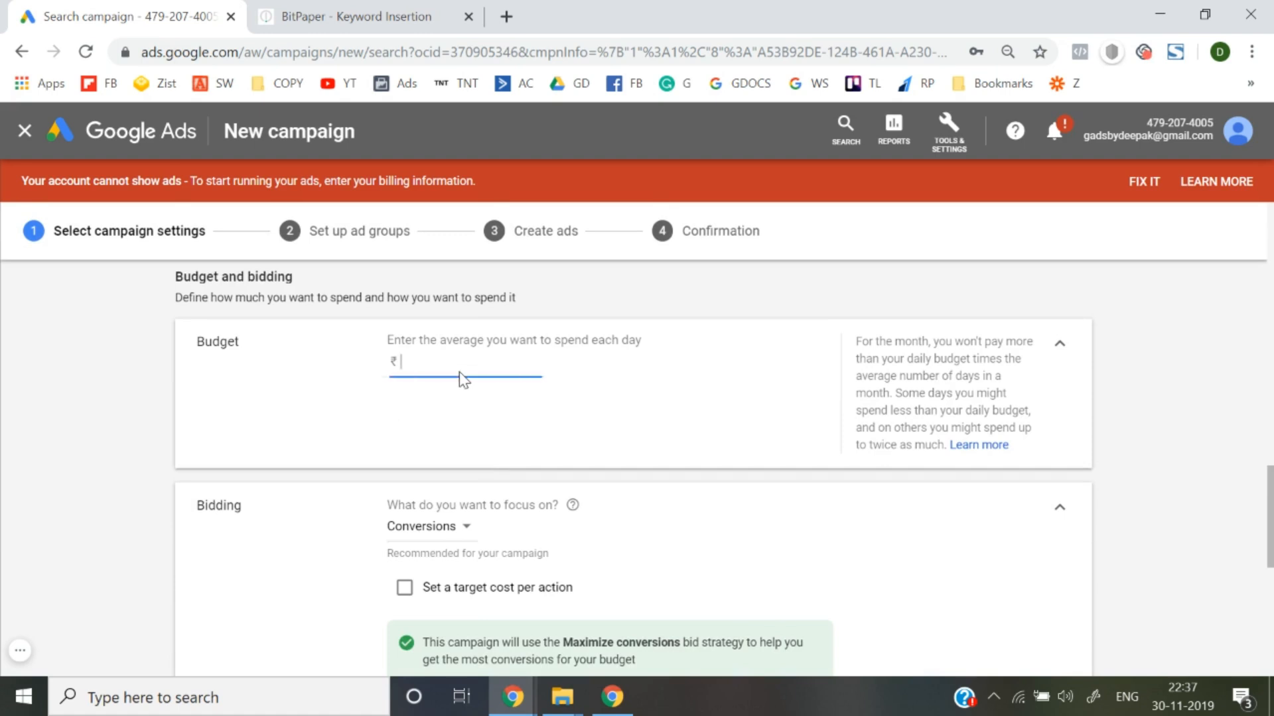
scroll(464, 380, down, 10)
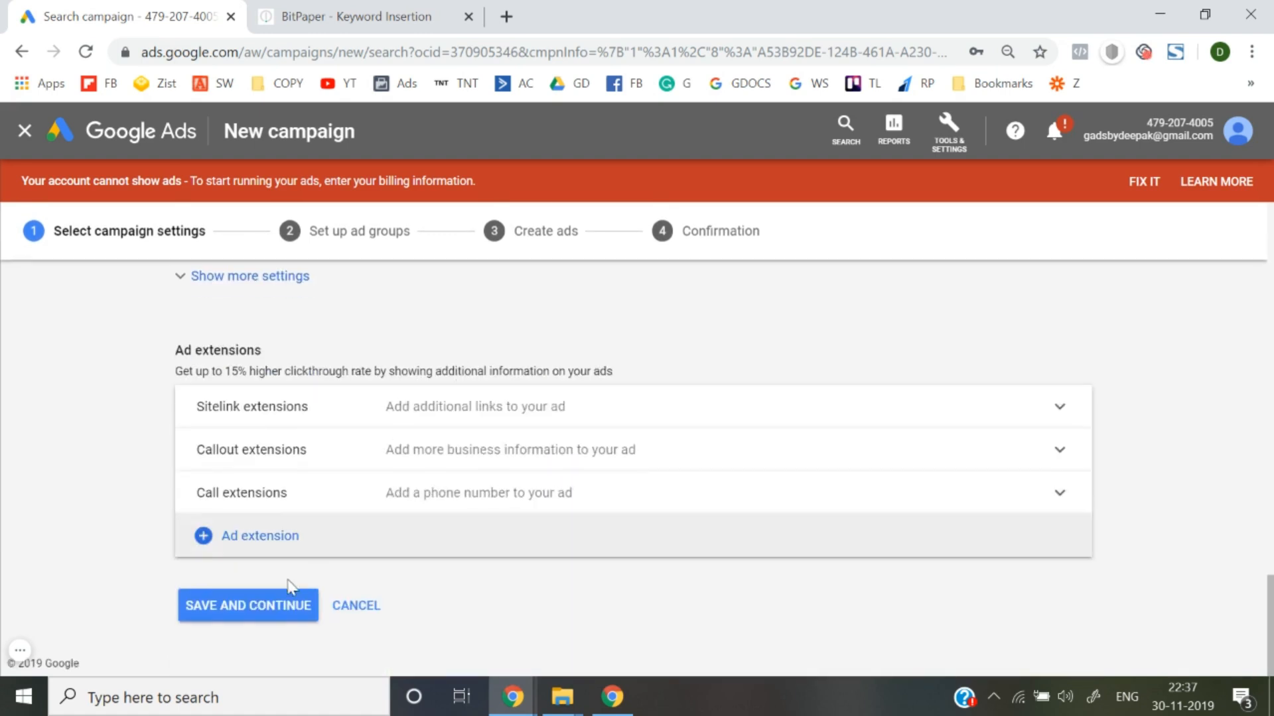
click(270, 615)
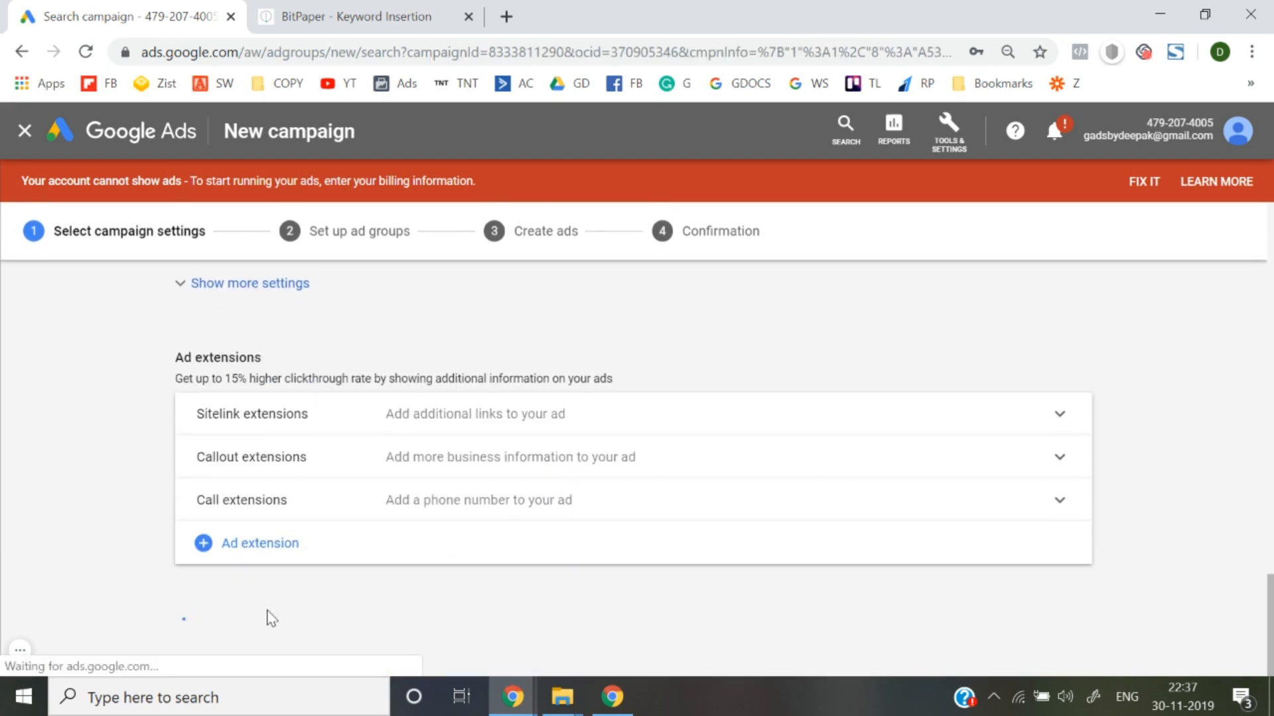
scroll(265, 614, down, 3)
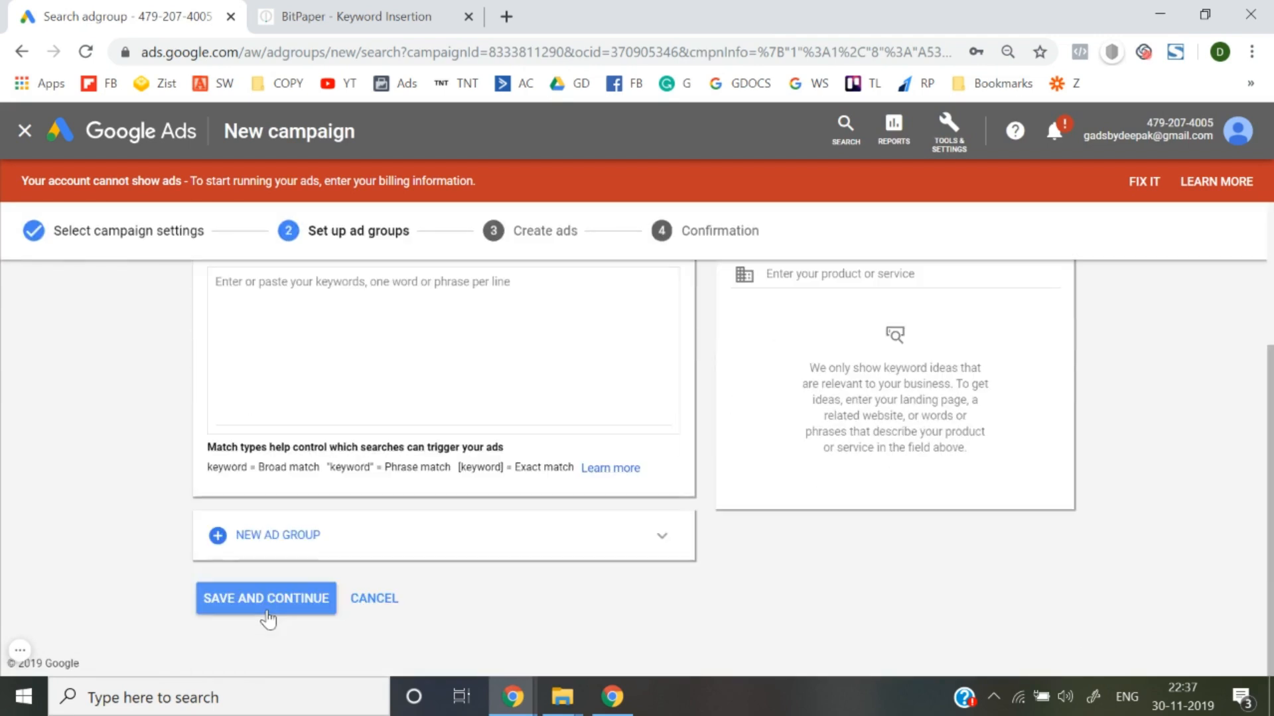
click(265, 600)
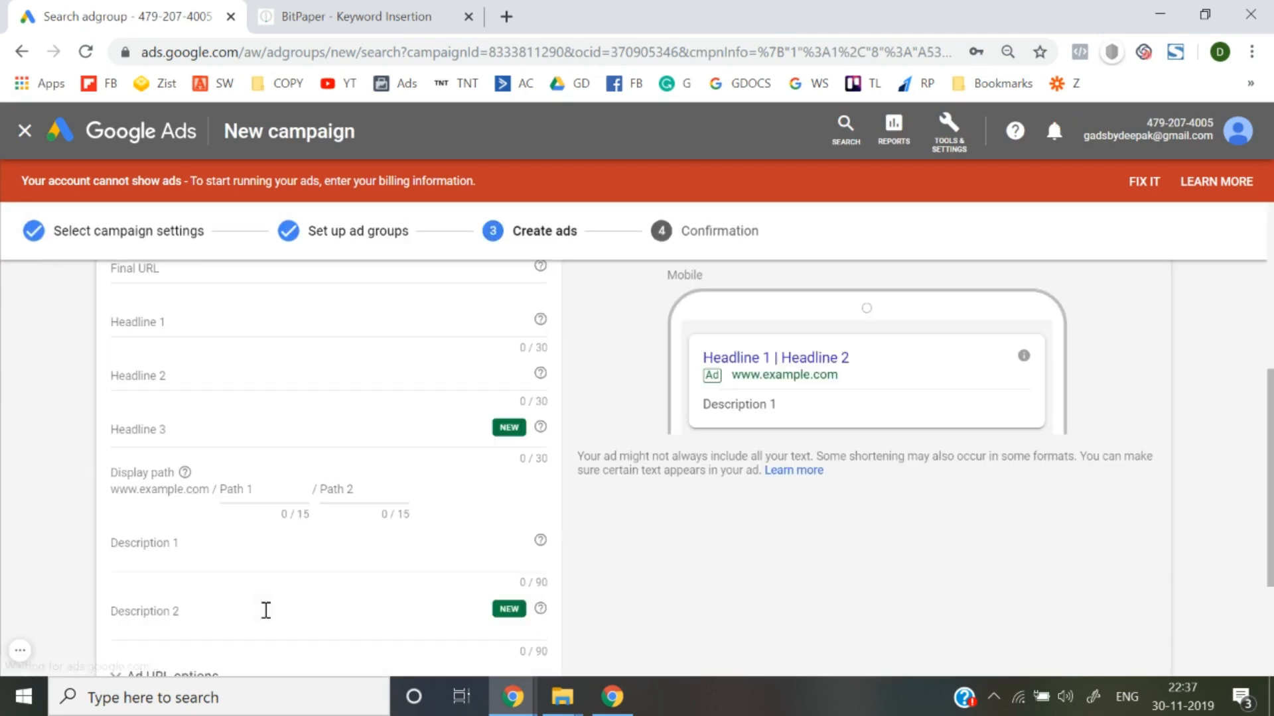
Step: Start a keyword insertion in Headline 1 of the new text ad
scroll(266, 610, up, 3)
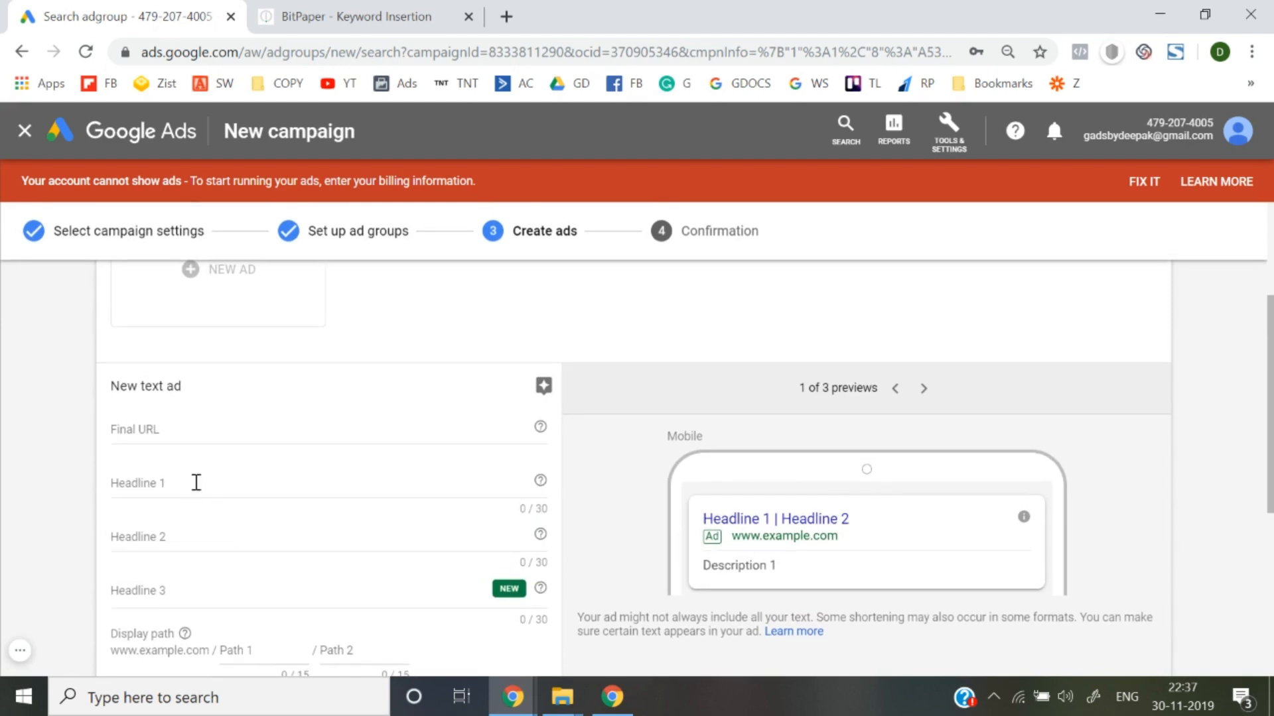
scroll(196, 488, down, 1)
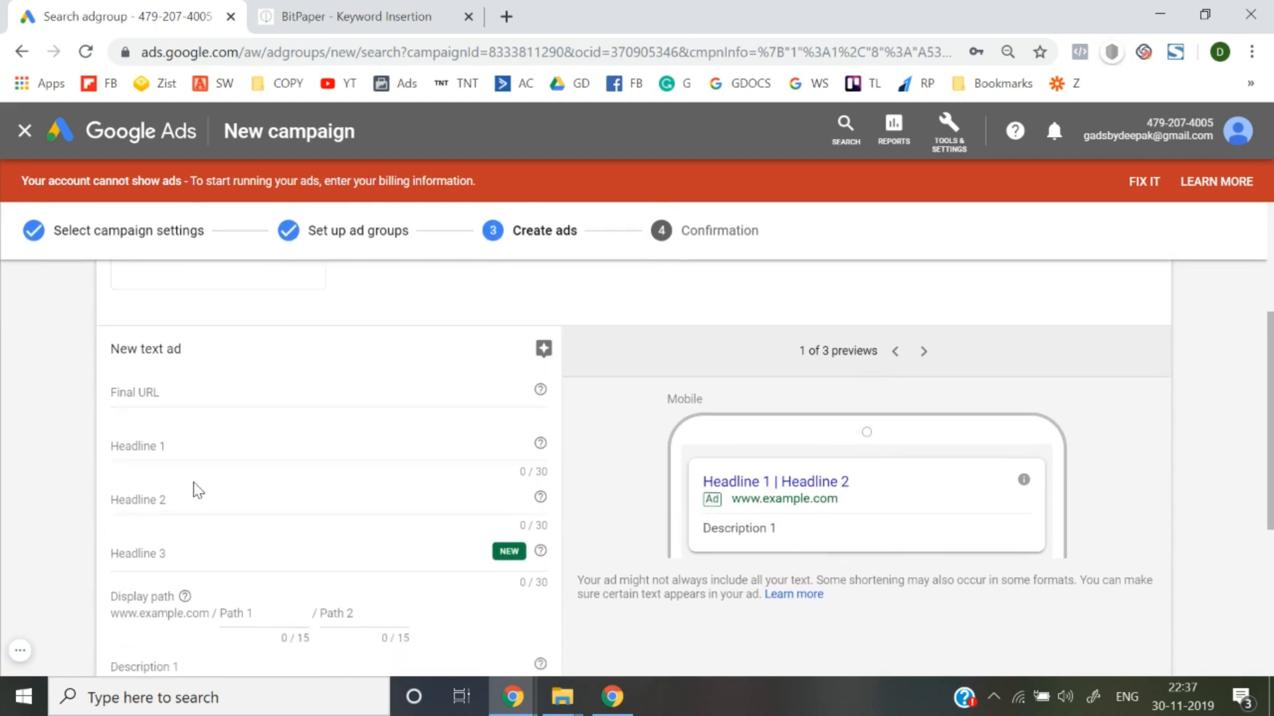
click(180, 442)
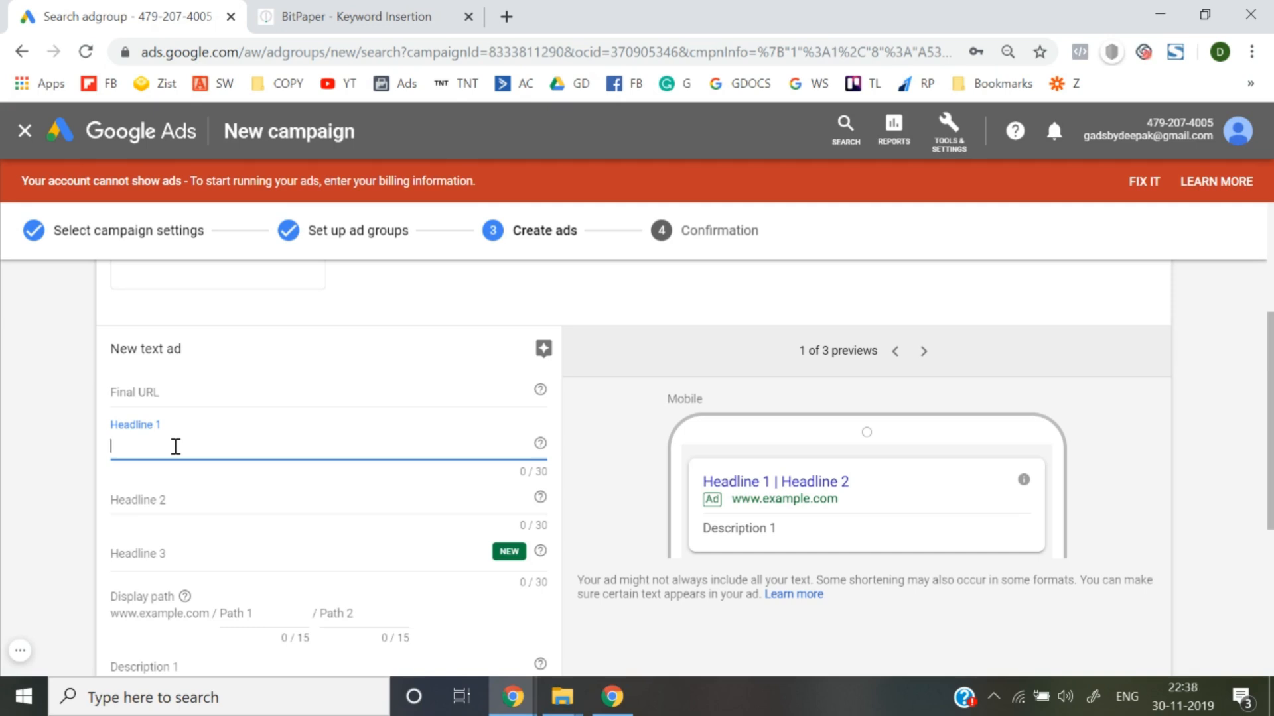
text({)
key(BackSpace)
text({)
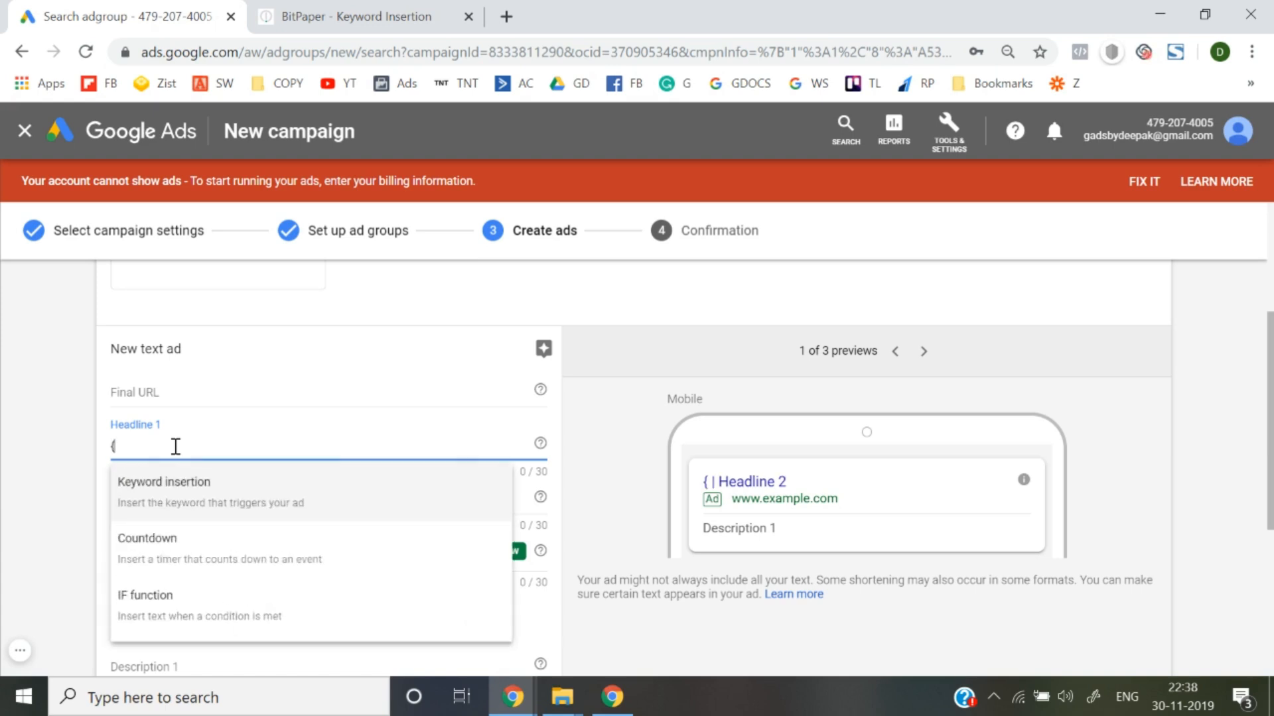
key(BackSpace)
text({)
key(BackSpace)
text({)
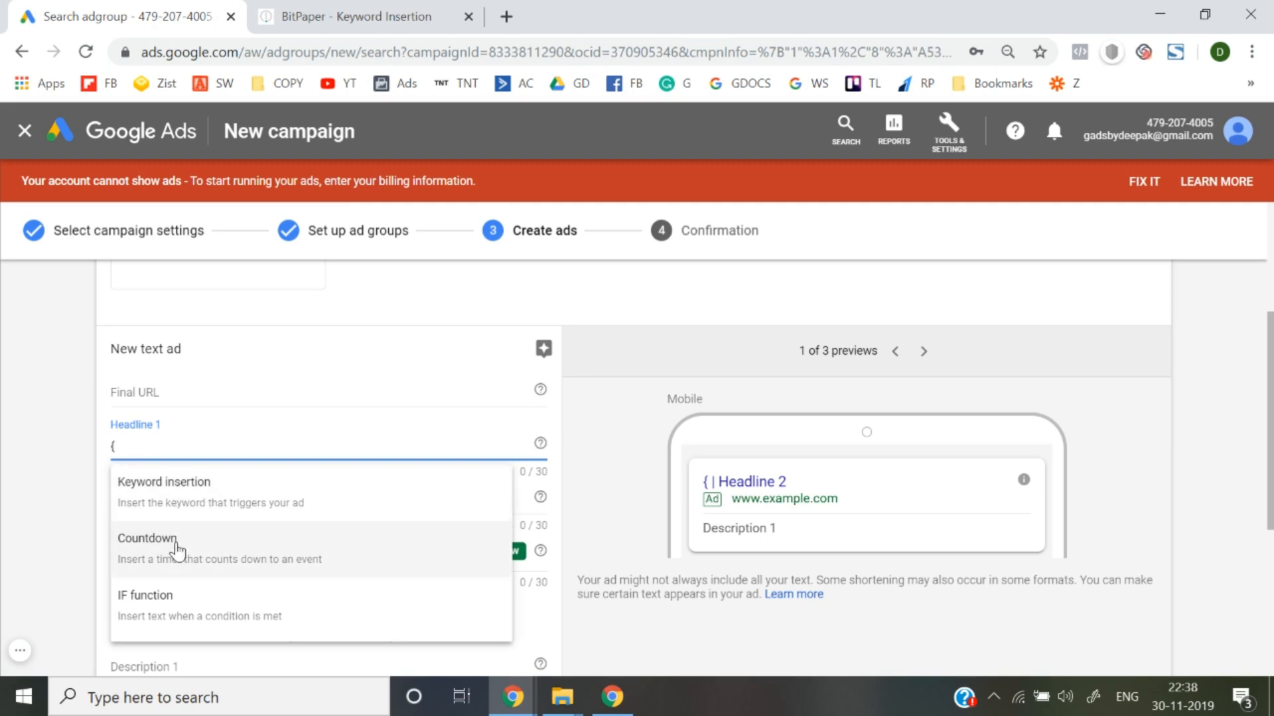
click(170, 508)
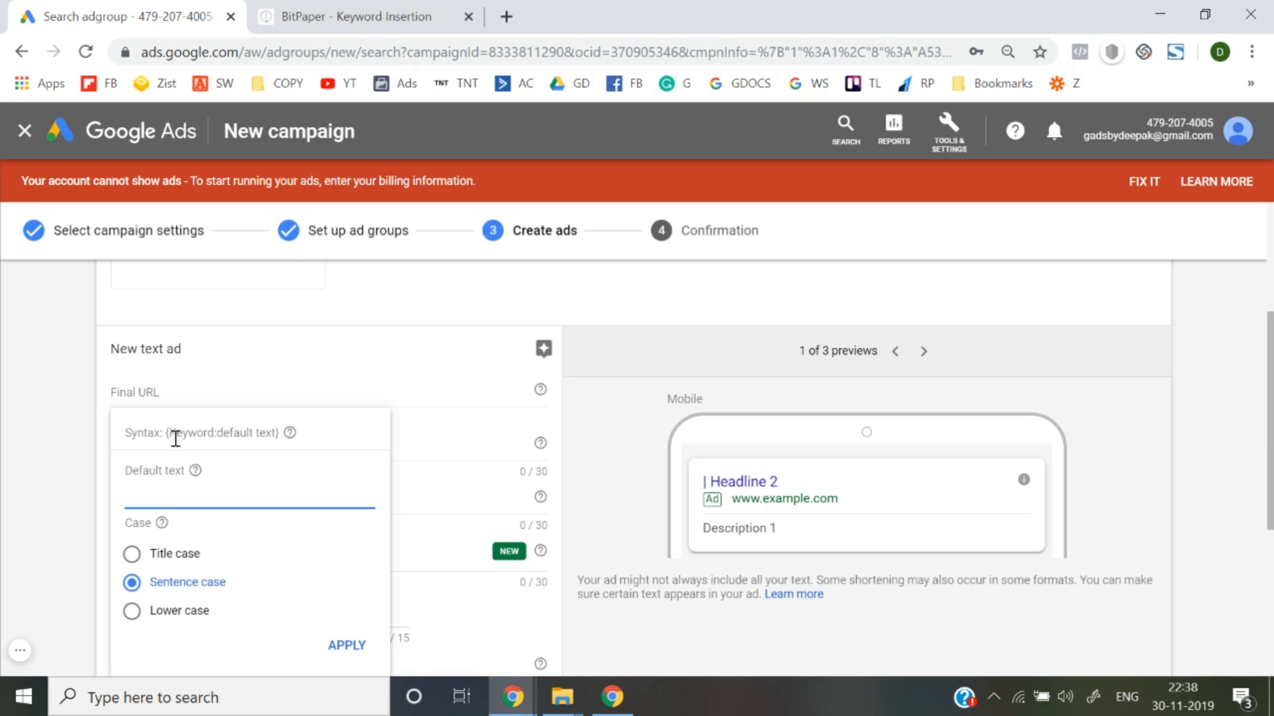
Step: Highlight the keyword insertion syntax and set the default text to "Quality Shoes"
drag(166, 435, 276, 436)
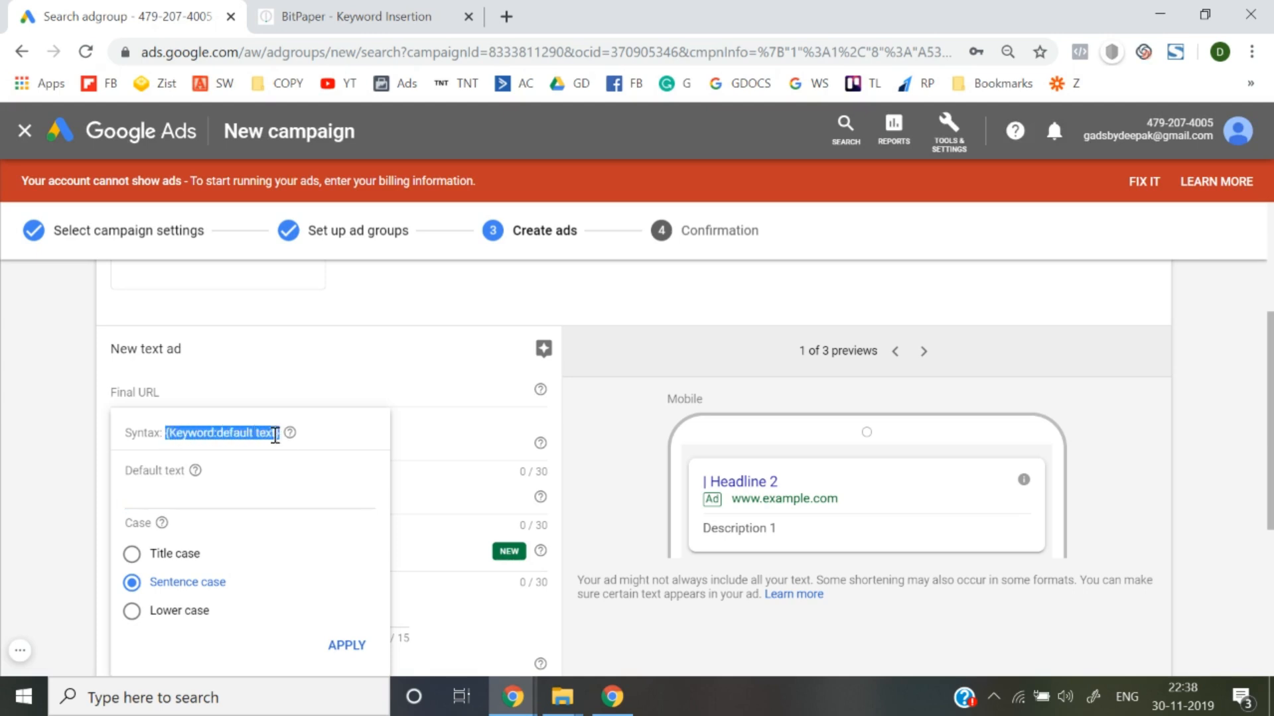
click(169, 437)
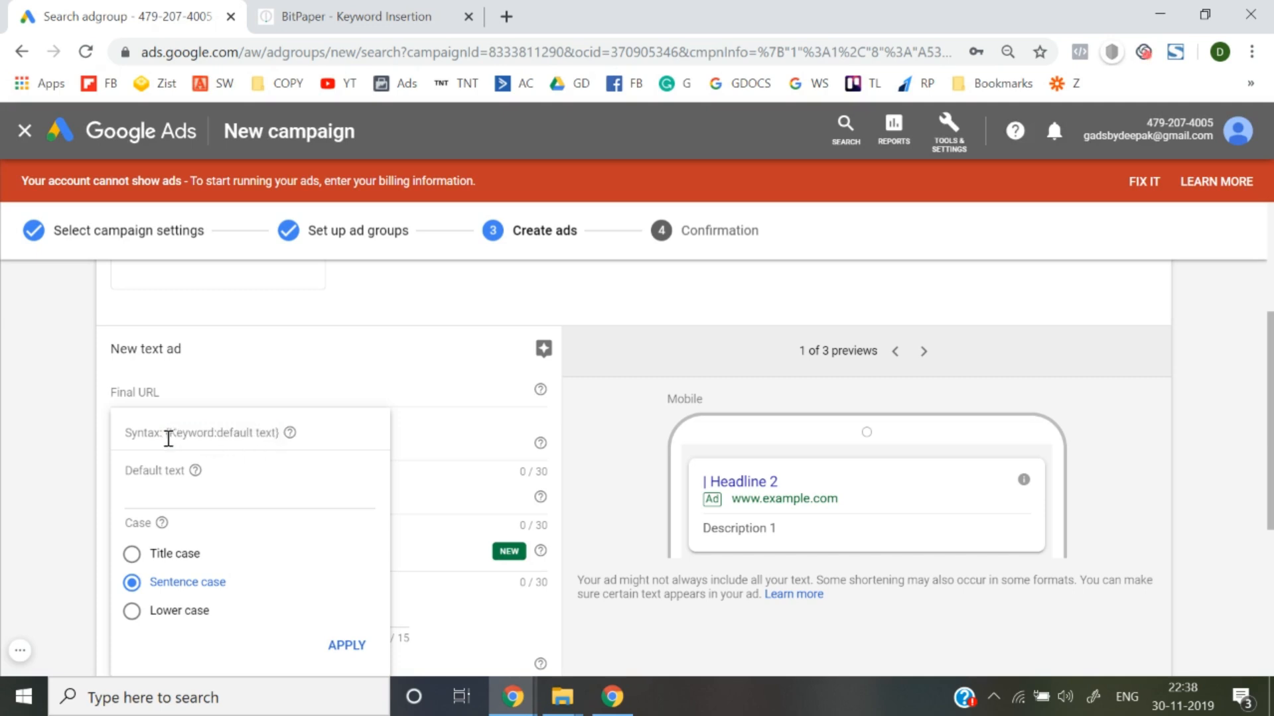
drag(169, 437, 220, 438)
click(220, 437)
click(168, 497)
text(Quakity)
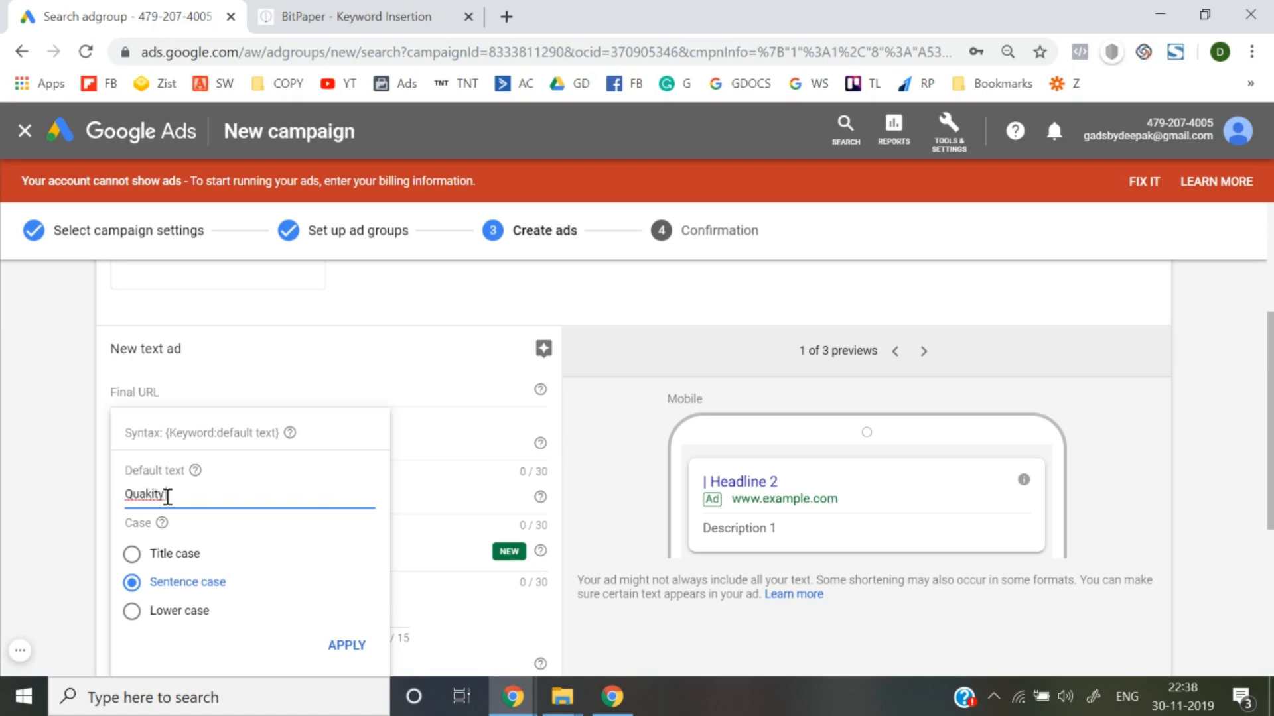
key(BackSpace)
key(BackSpace)
key(BackSpace)
key(BackSpace)
text(lity Shoe)
key(BackSpace)
key(BackSpace)
text(oes)
Step: Compare title, sentence and lower case for the inserted keyword, return to title case, and highlight the word initials in the default text
click(170, 438)
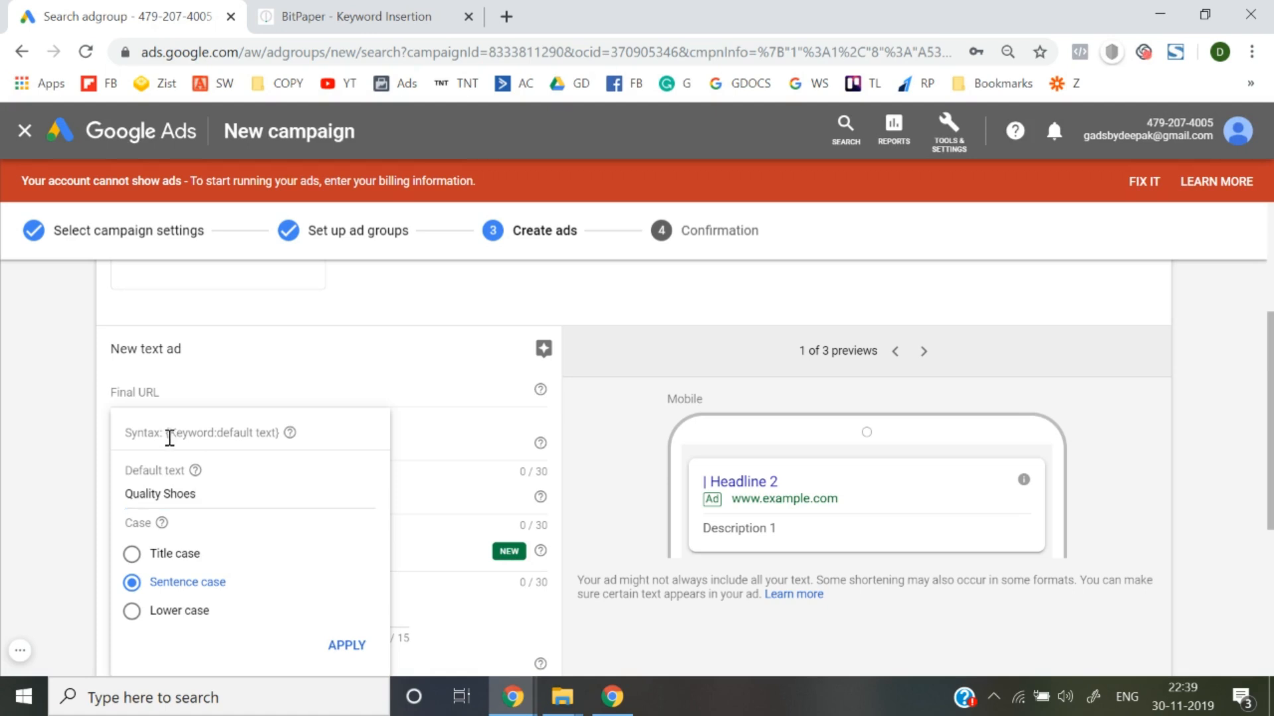
drag(170, 437, 216, 438)
click(188, 563)
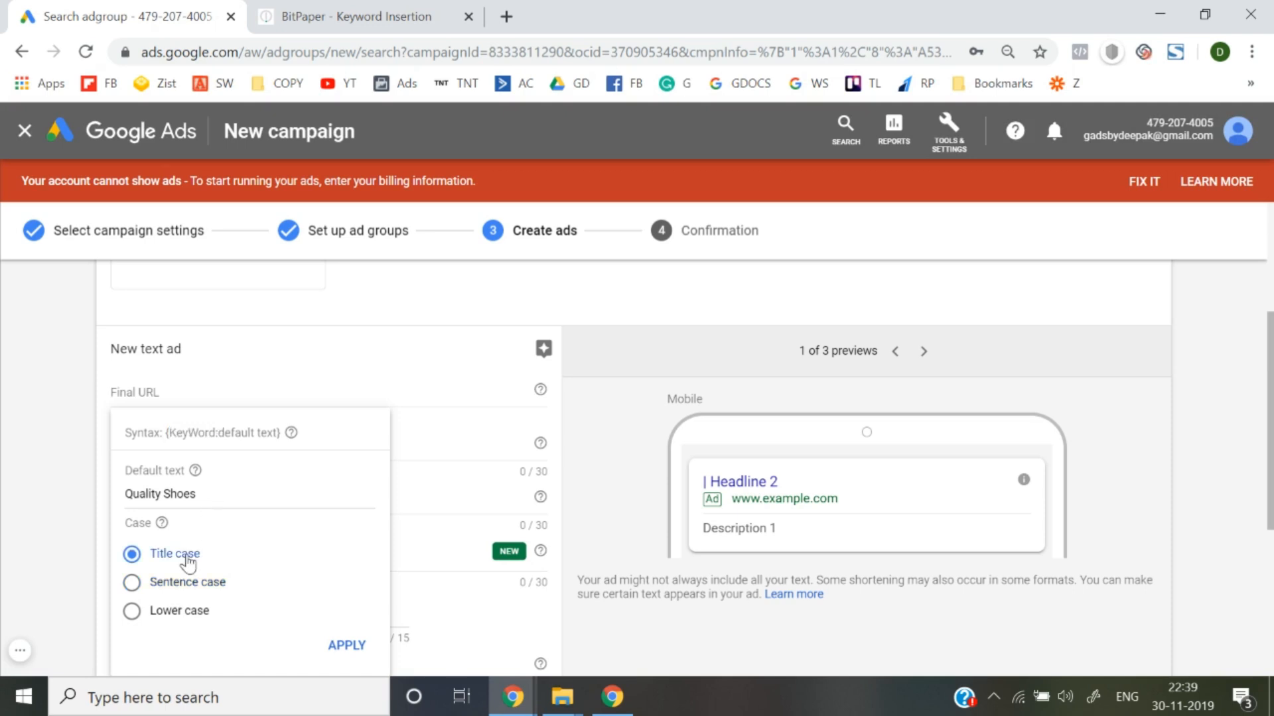
click(181, 590)
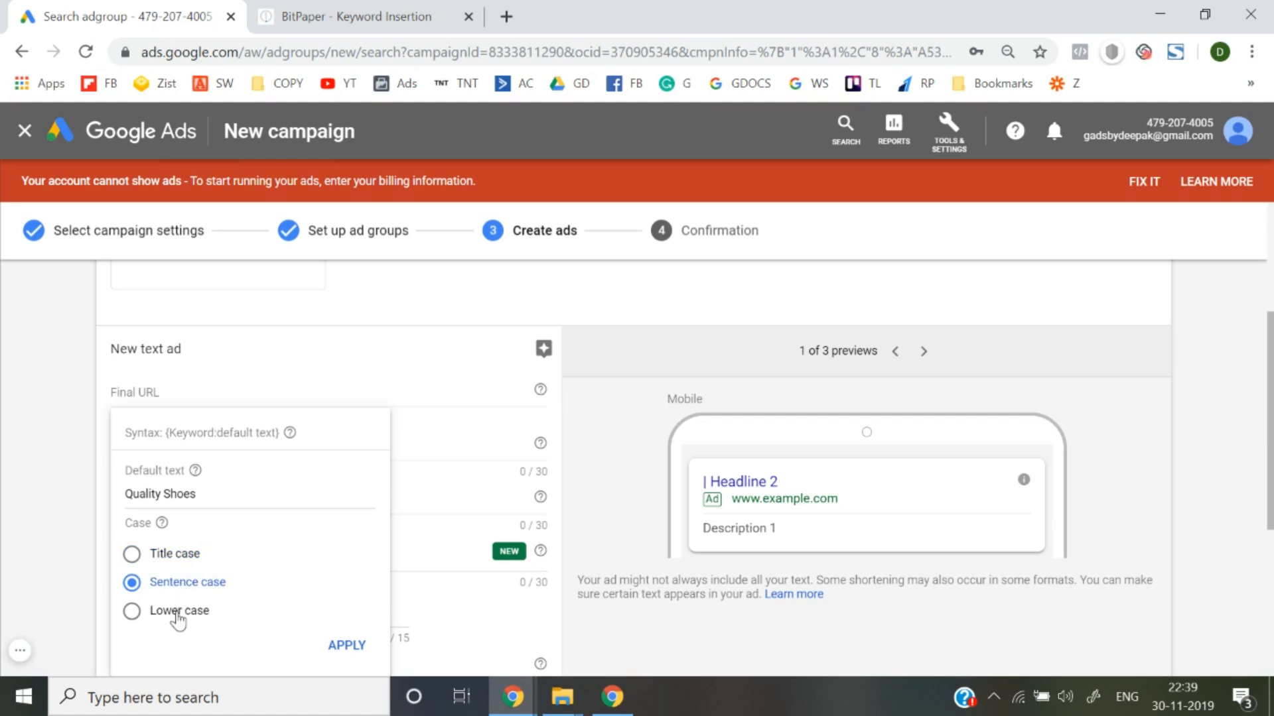
click(177, 617)
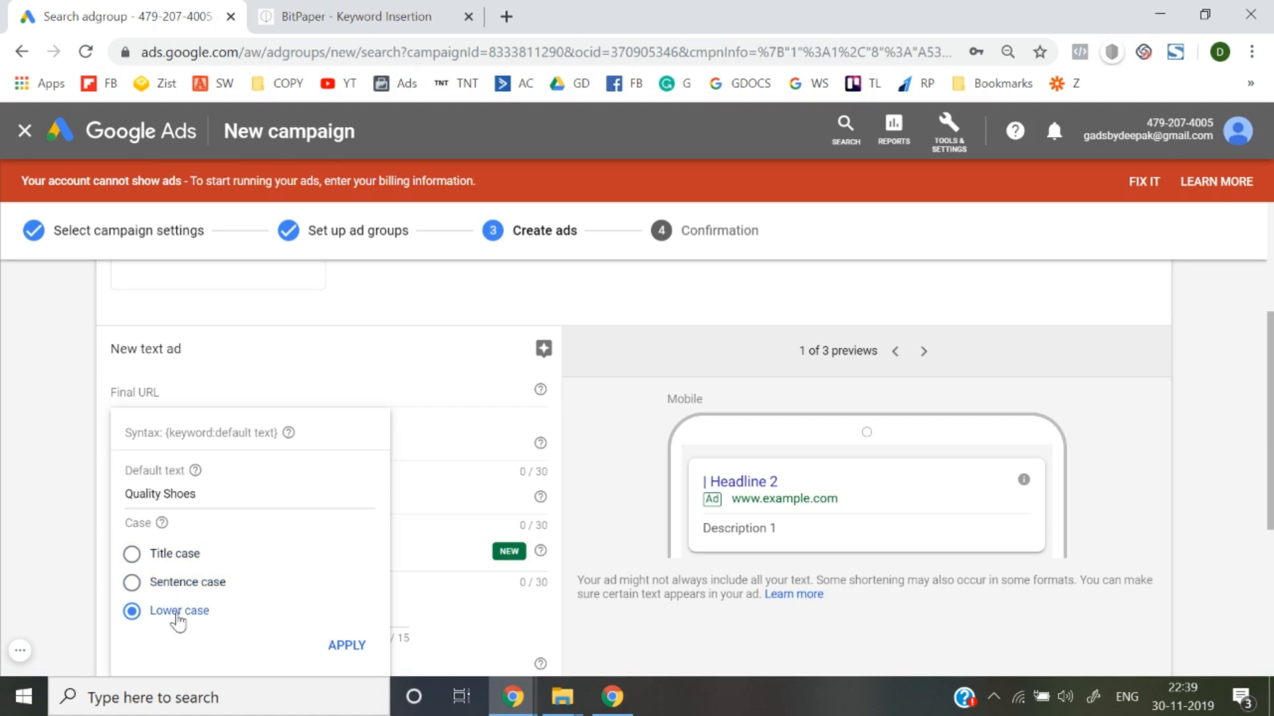
click(171, 562)
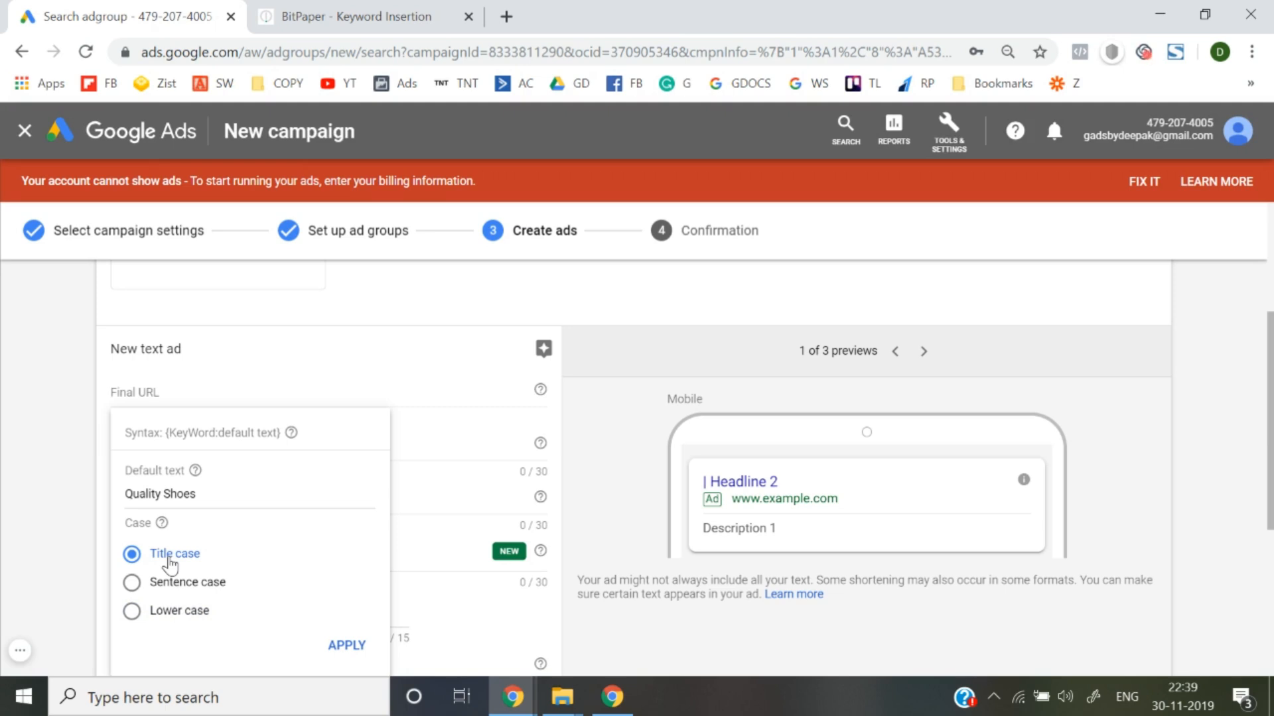
click(170, 494)
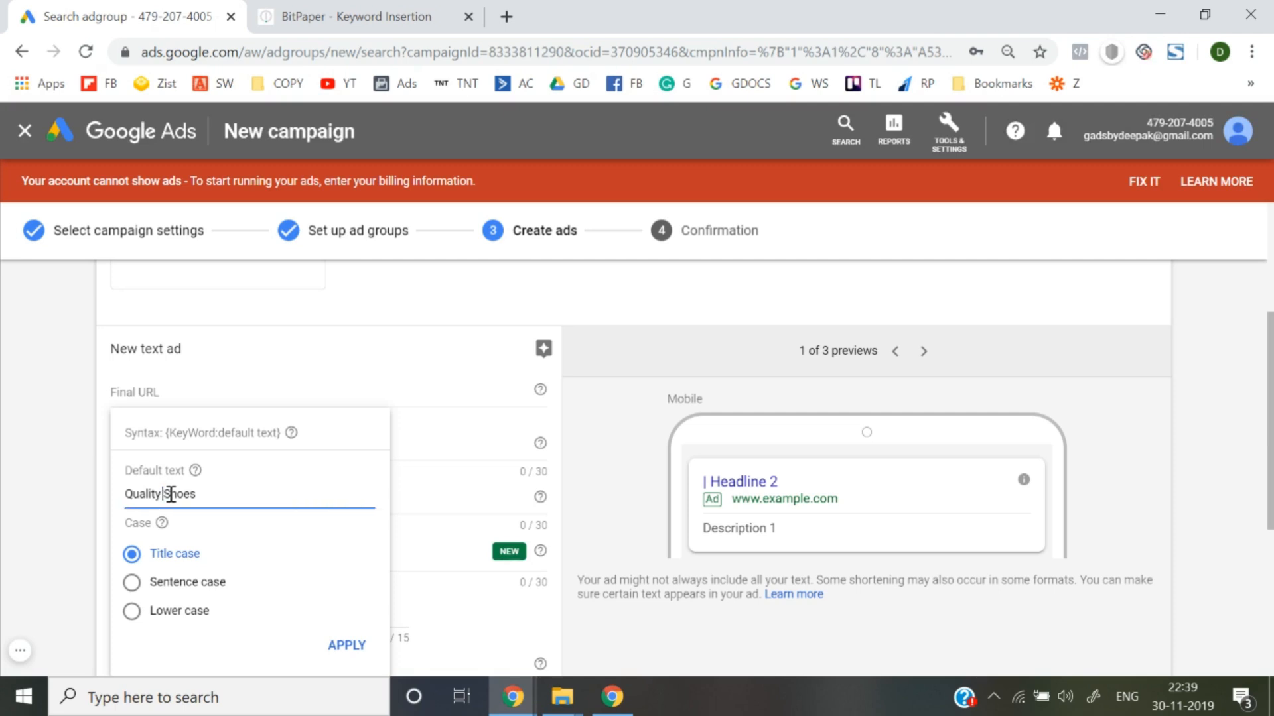
key(Left)
key(Home)
key(shift+Left)
key(ctrl+Right)
key(shift+Left)
key(Right)
Step: Compare sentence and lower case again, choose sentence case, and apply the keyword insertion to Headline 1
click(162, 588)
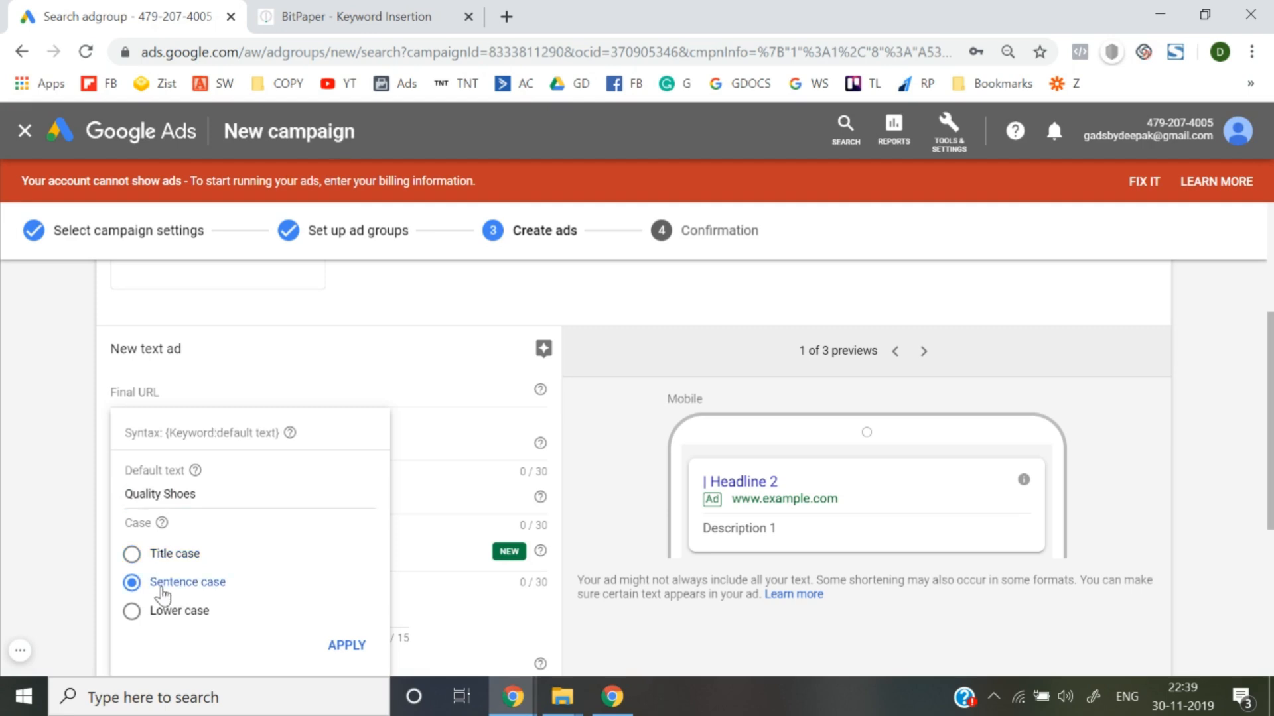
drag(207, 494, 111, 491)
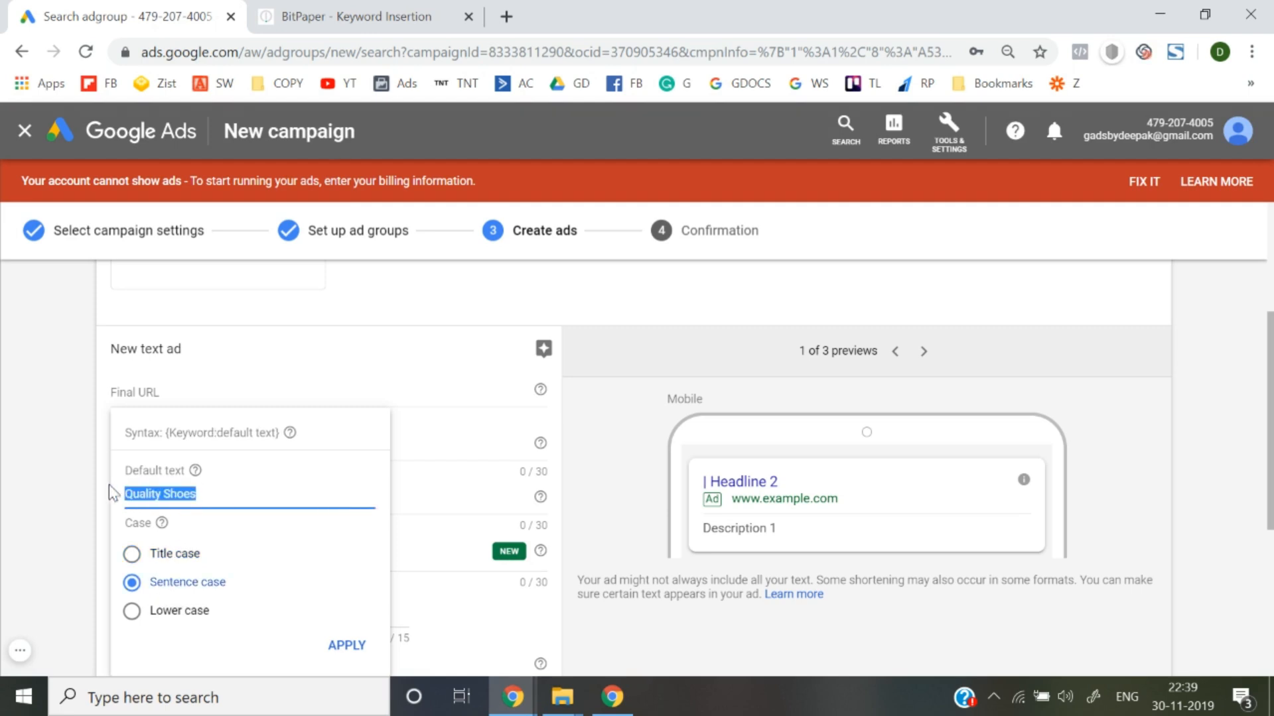
click(135, 497)
key(shift+Left)
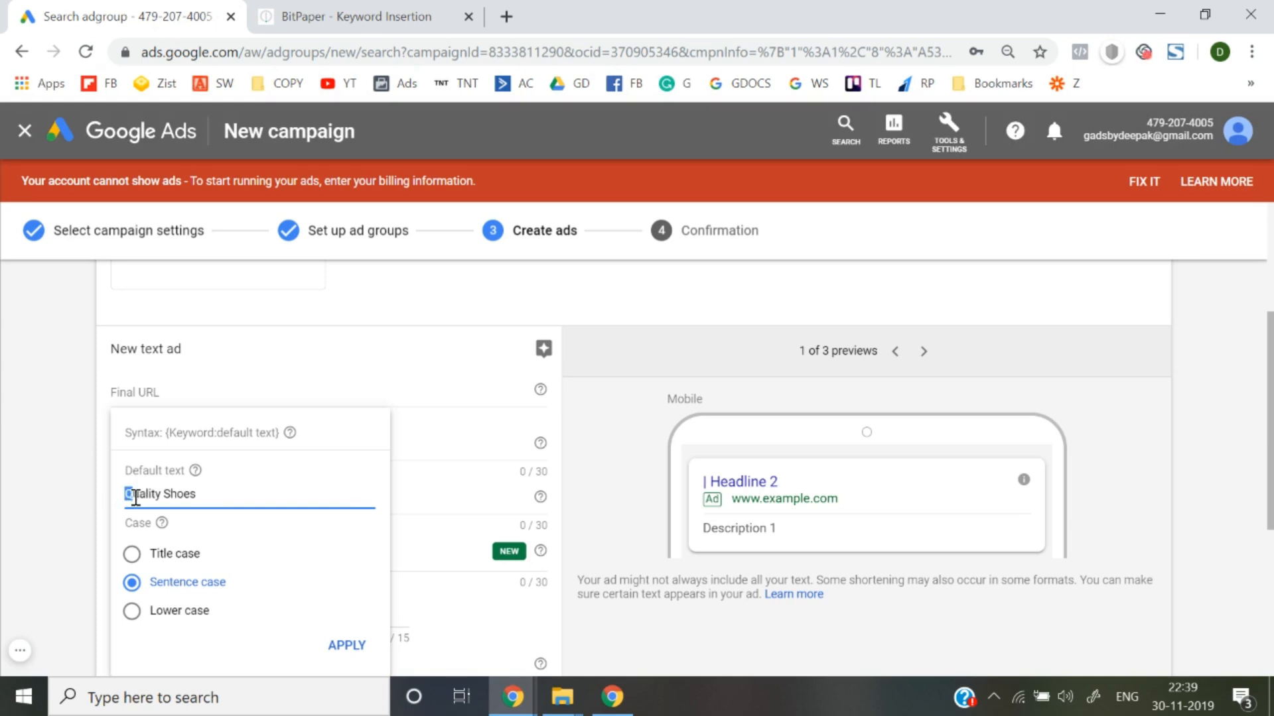
click(173, 613)
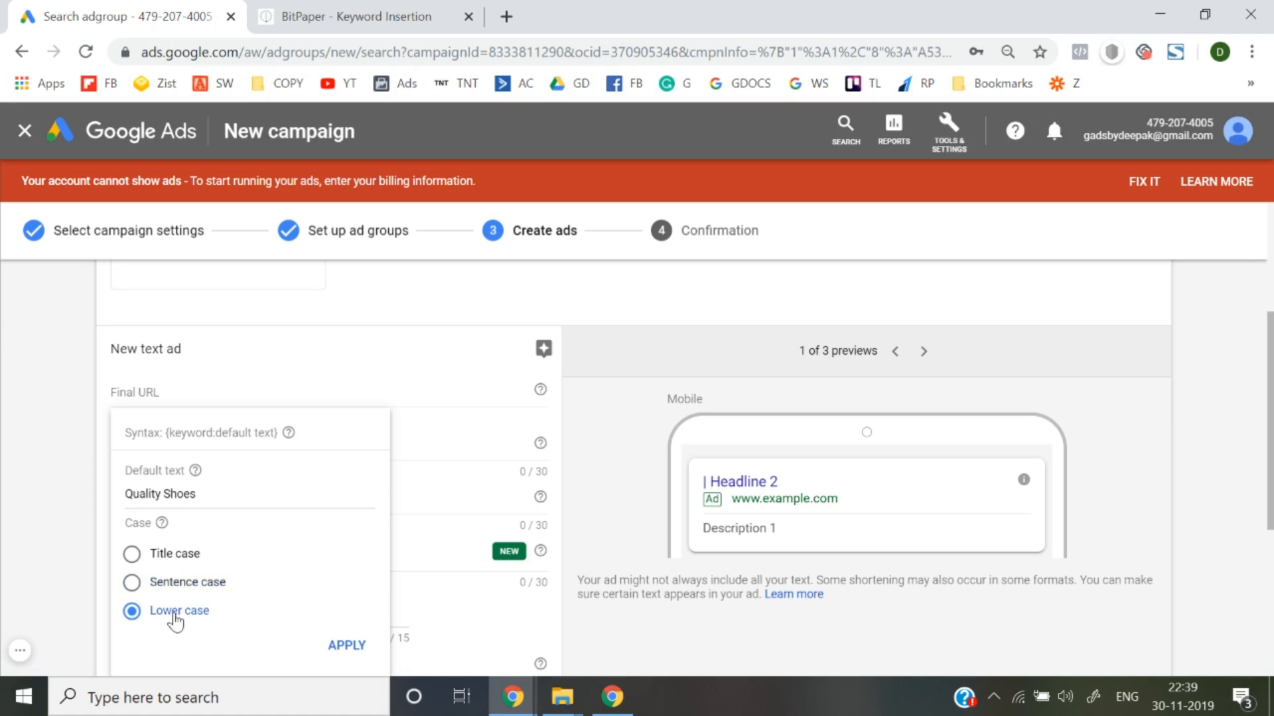
click(165, 582)
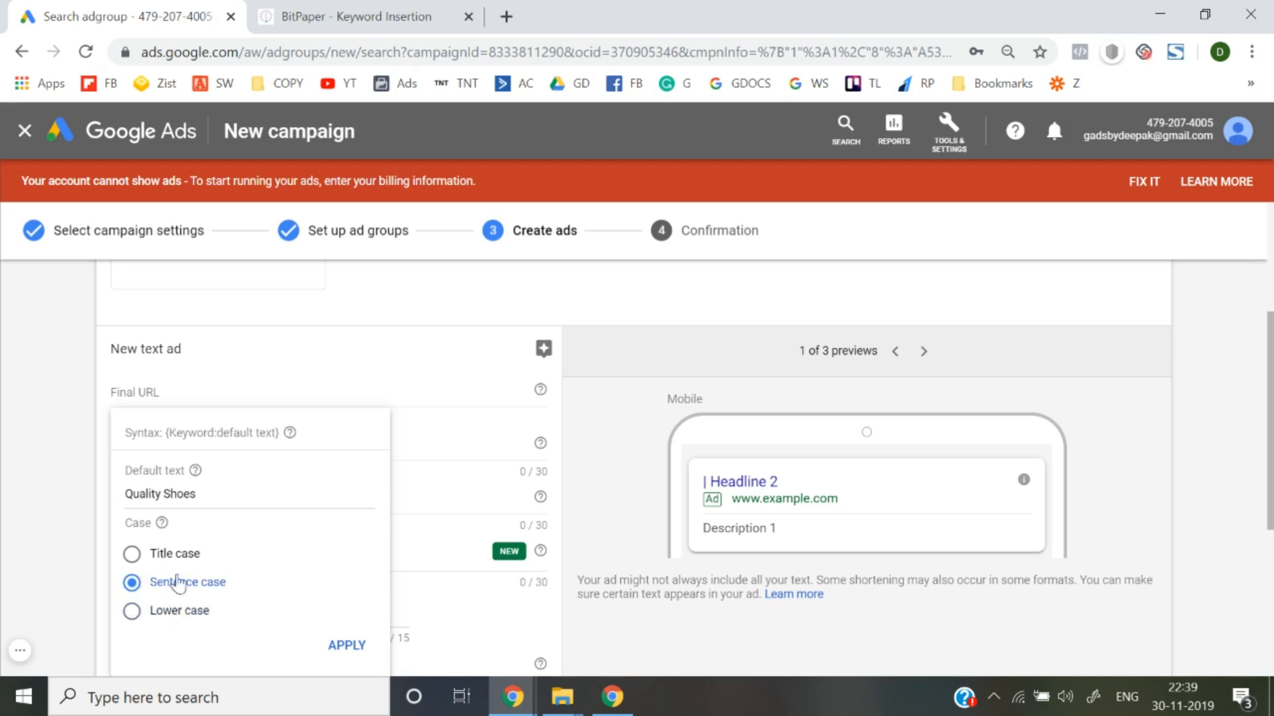
click(360, 646)
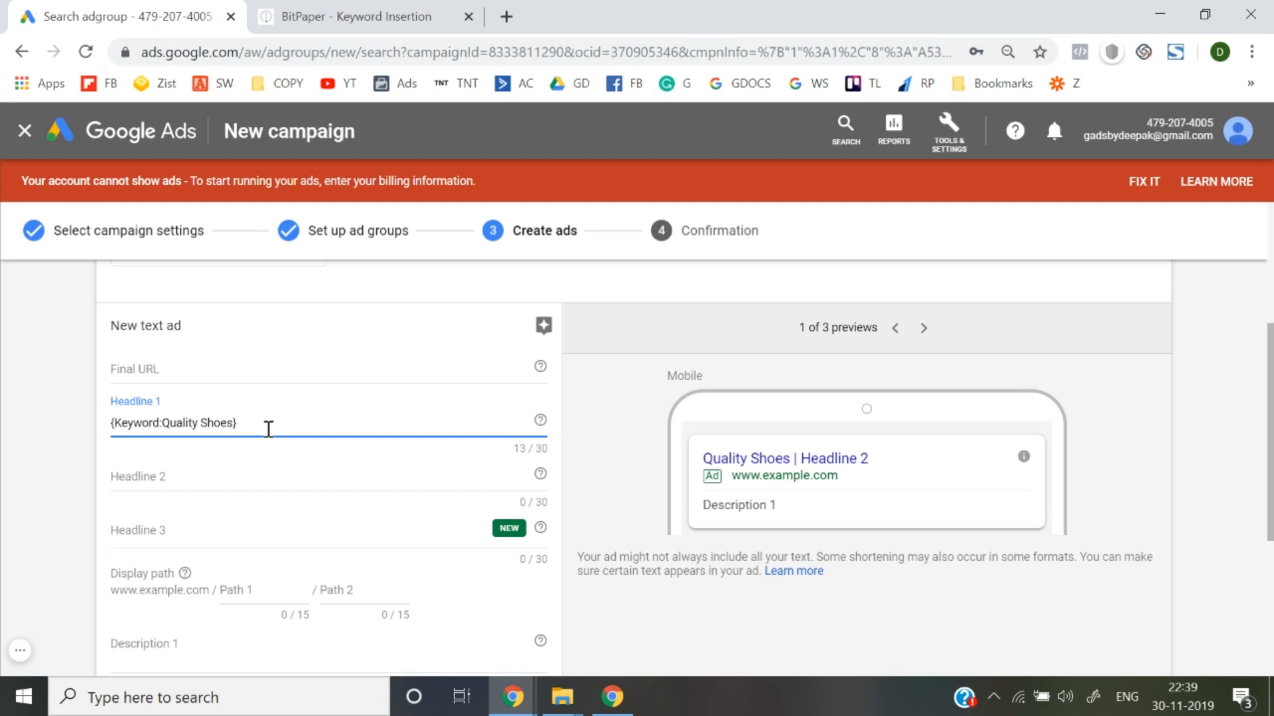
Step: Clear the keyword insertion from Headline 1 and start a countdown function in its place
click(243, 477)
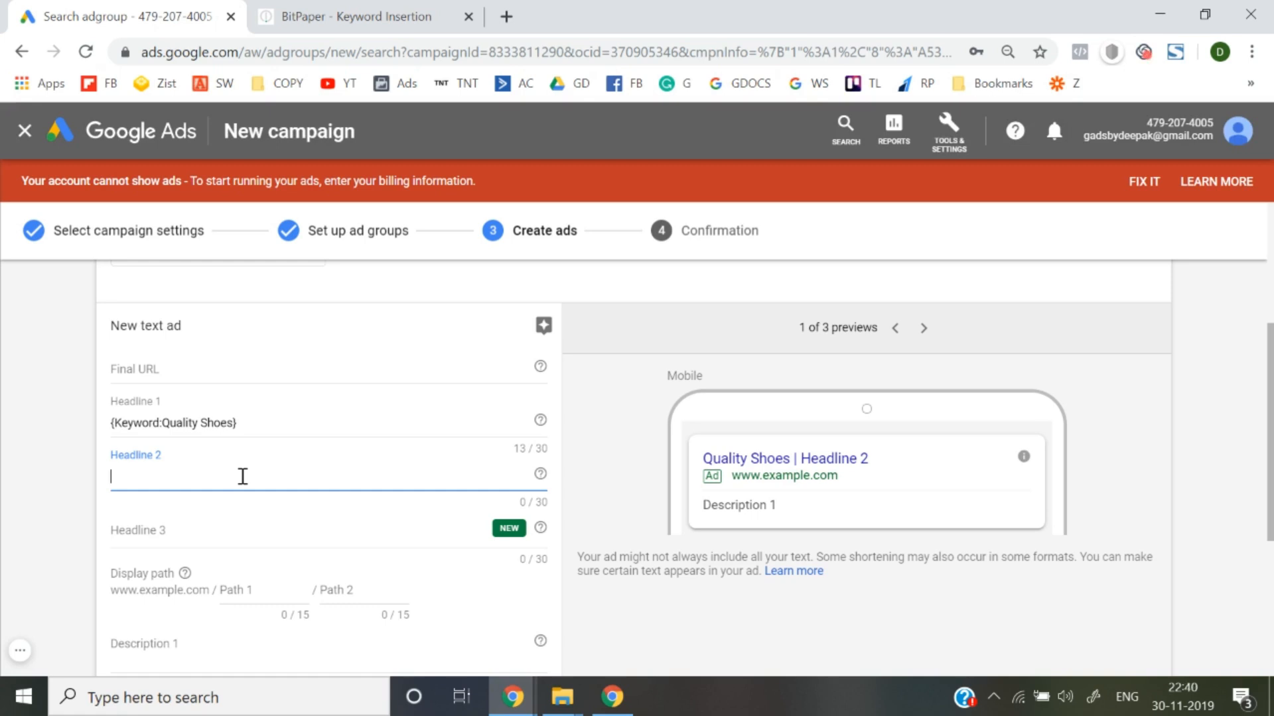
click(249, 425)
key(ctrl+a)
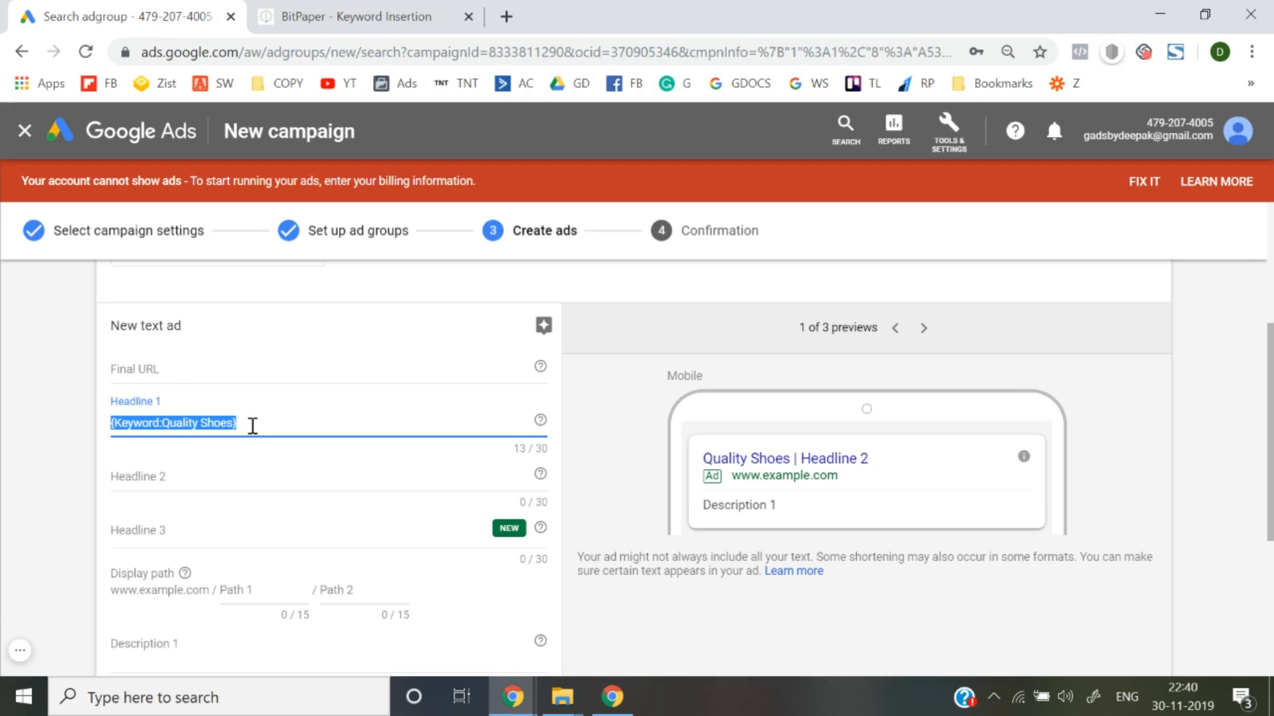
key(BackSpace)
text({)
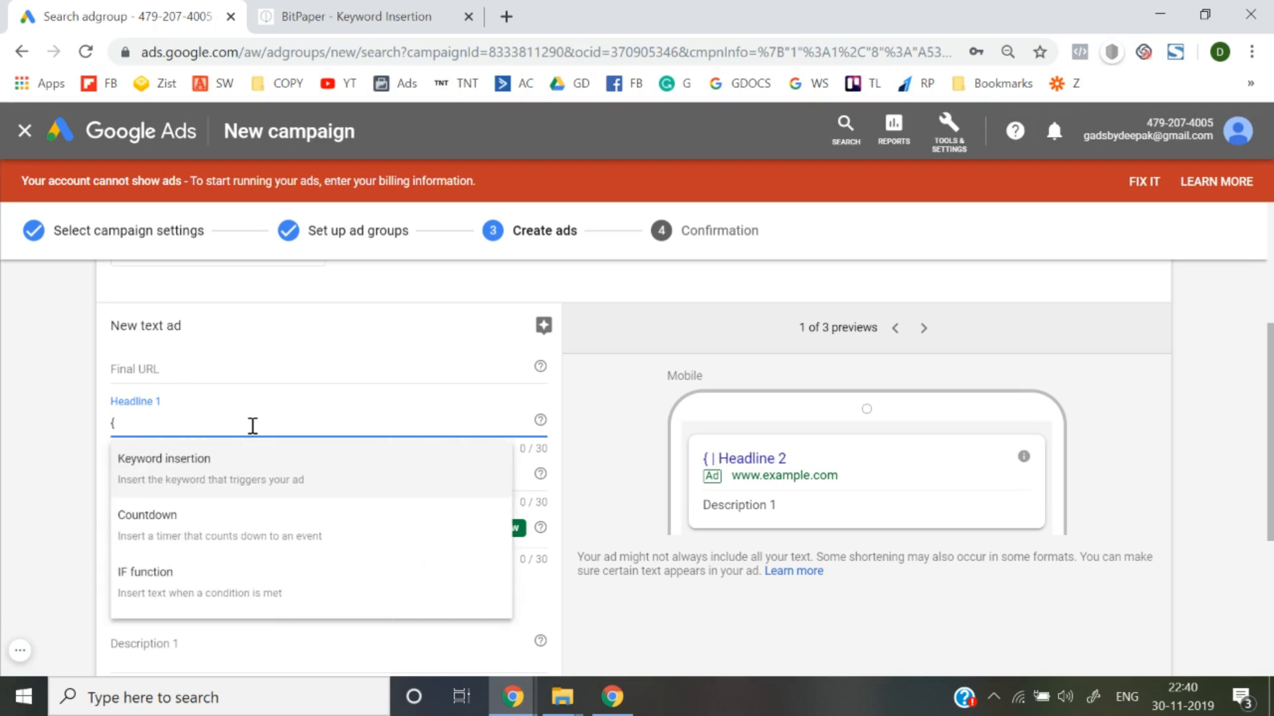
click(143, 540)
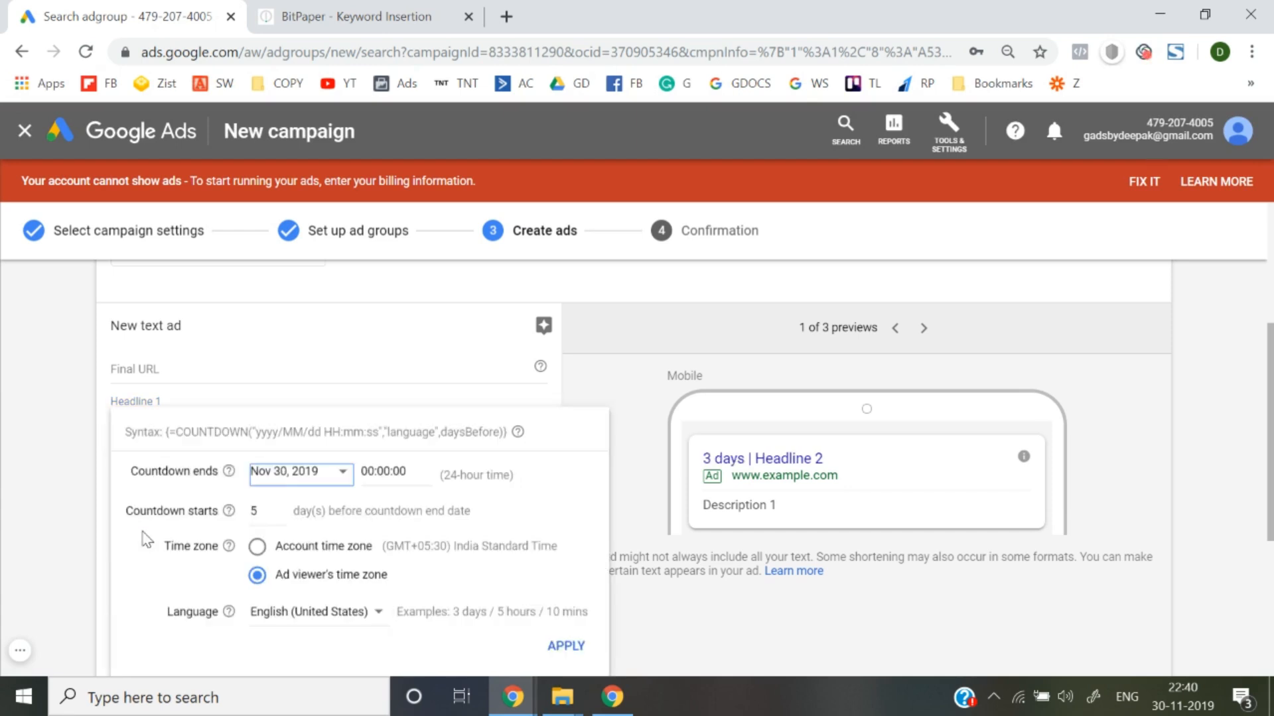
Step: Set the countdown to end on Dec 2, 2019 and start 1 day before, and apply it to Headline 1
click(296, 476)
click(296, 476)
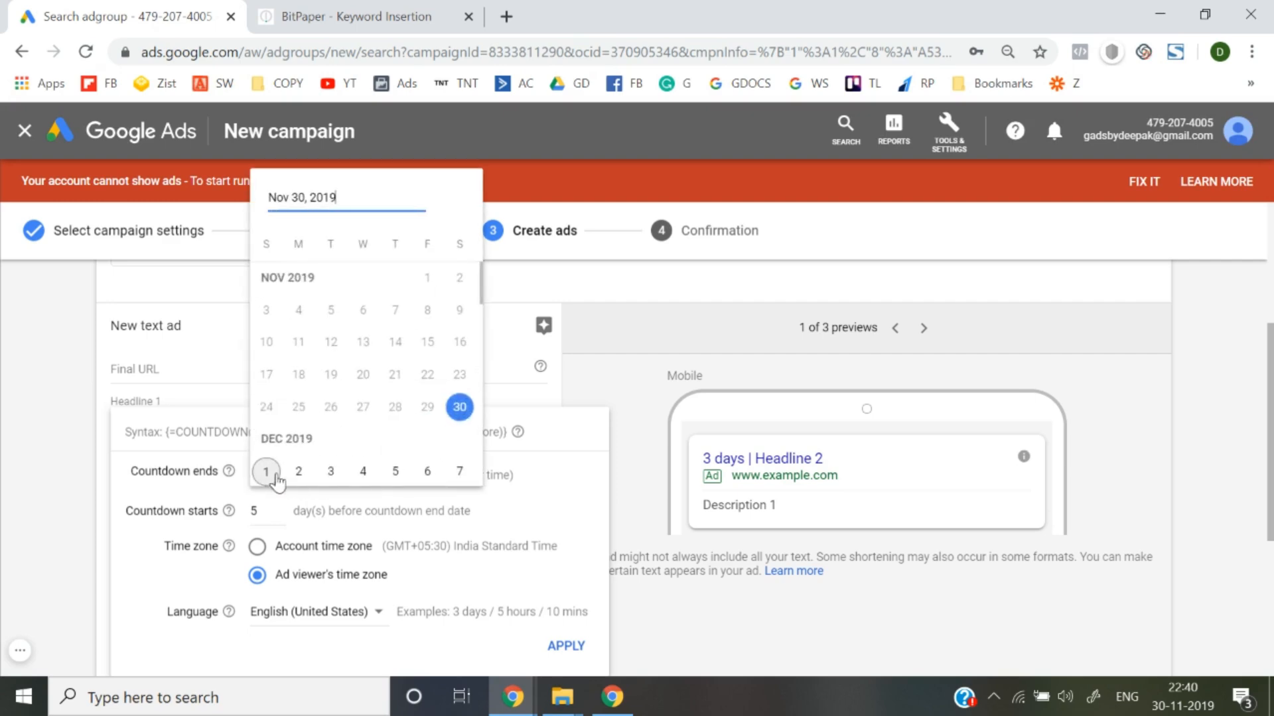
click(298, 471)
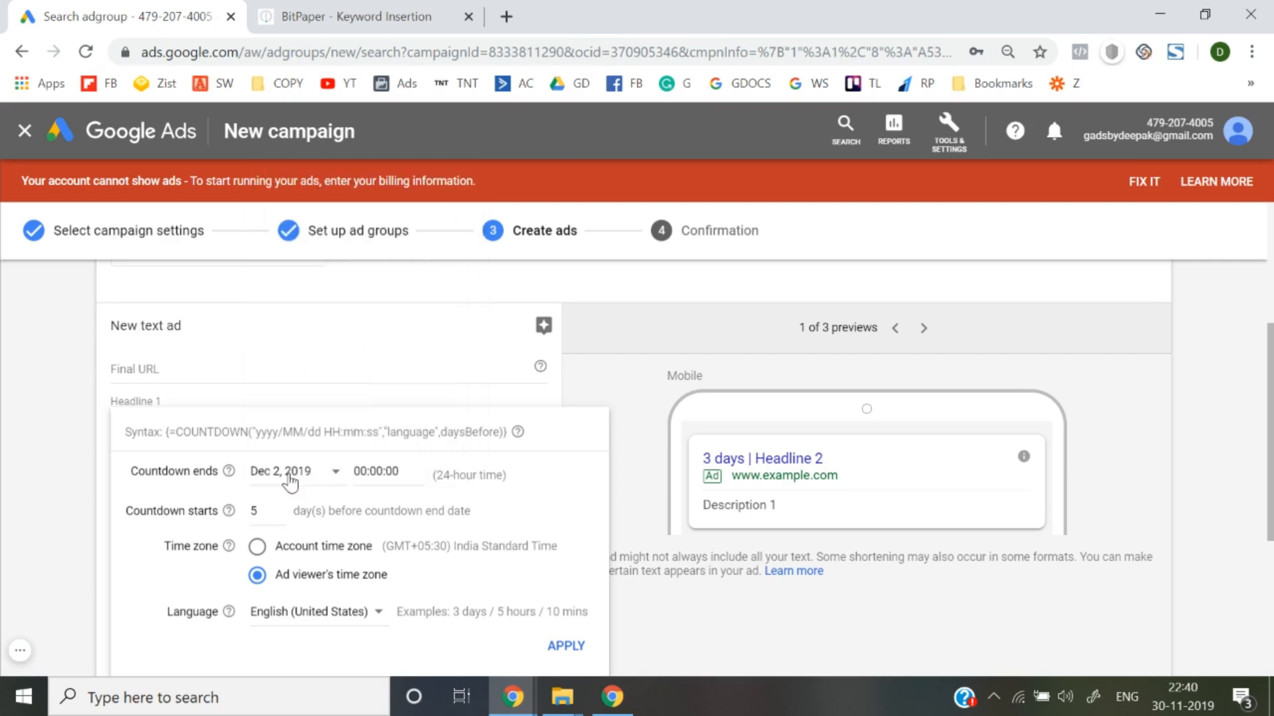
click(269, 512)
key(BackSpace)
text(1)
click(186, 544)
click(564, 646)
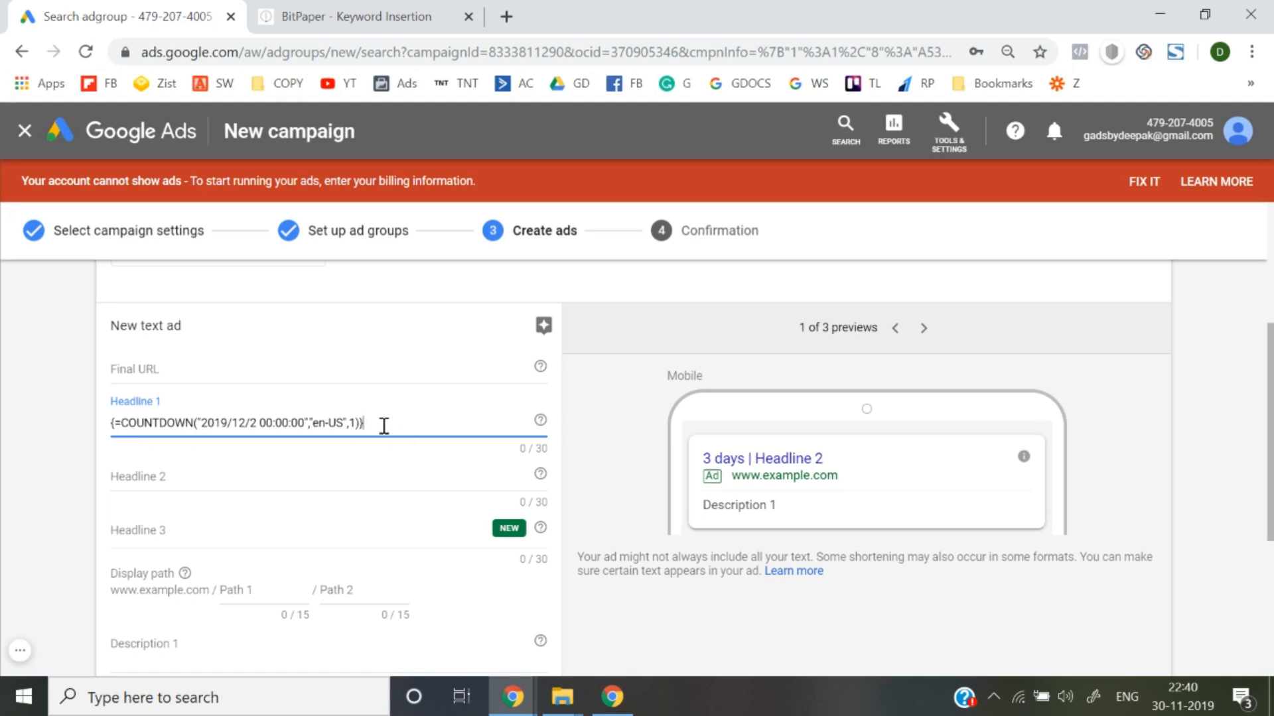
Step: Replace the Headline 1 countdown with a new one, view its end-date calendar, and close the settings without applying any
key(ctrl+a)
key(BackSpace)
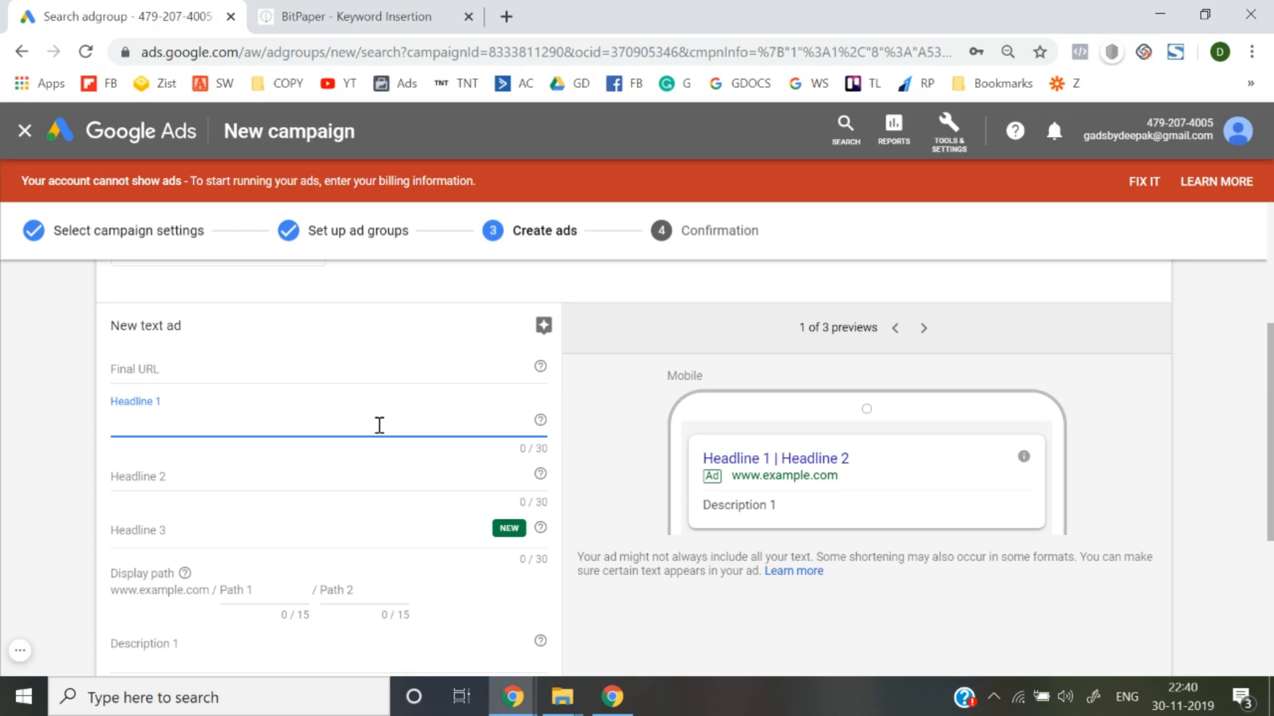
text({)
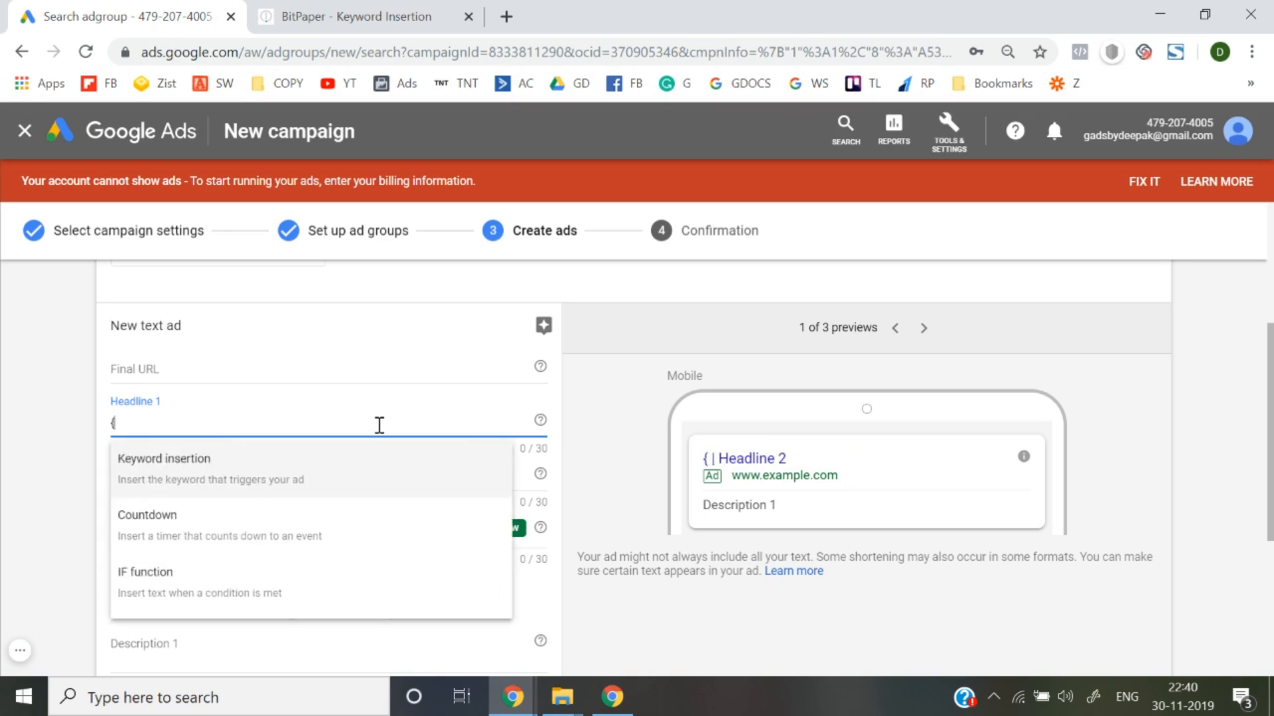
click(253, 545)
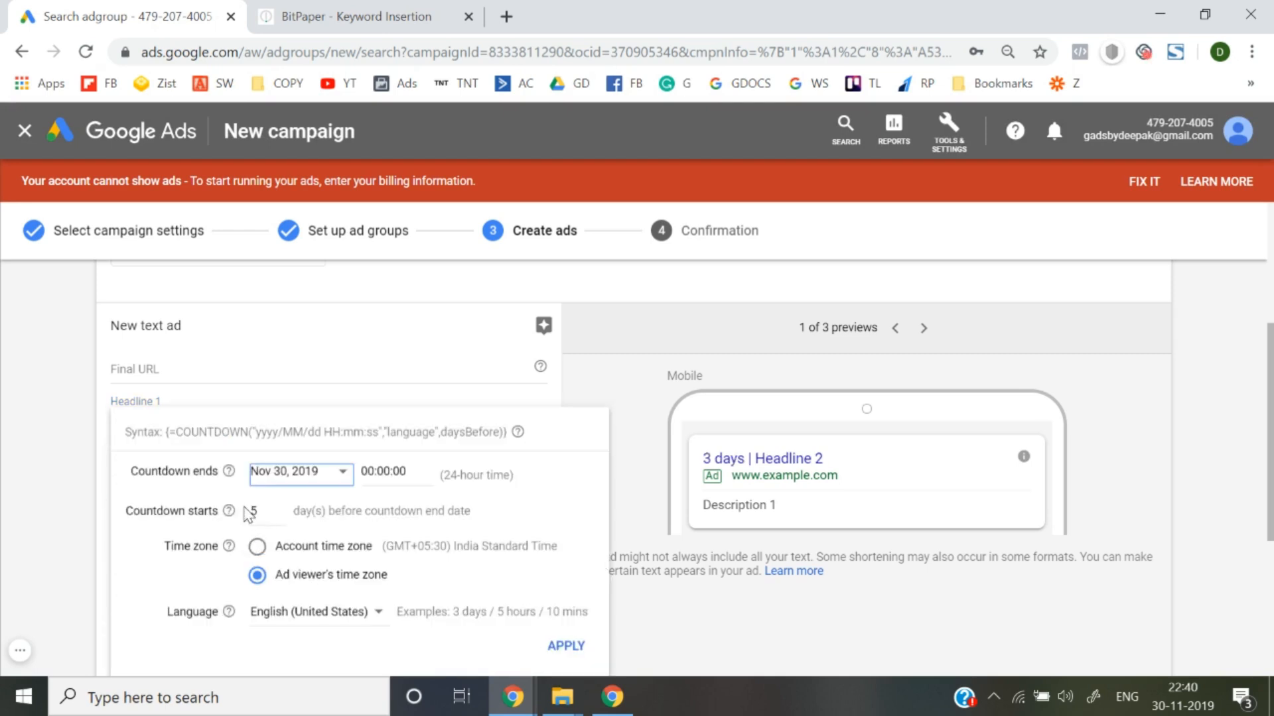
click(321, 483)
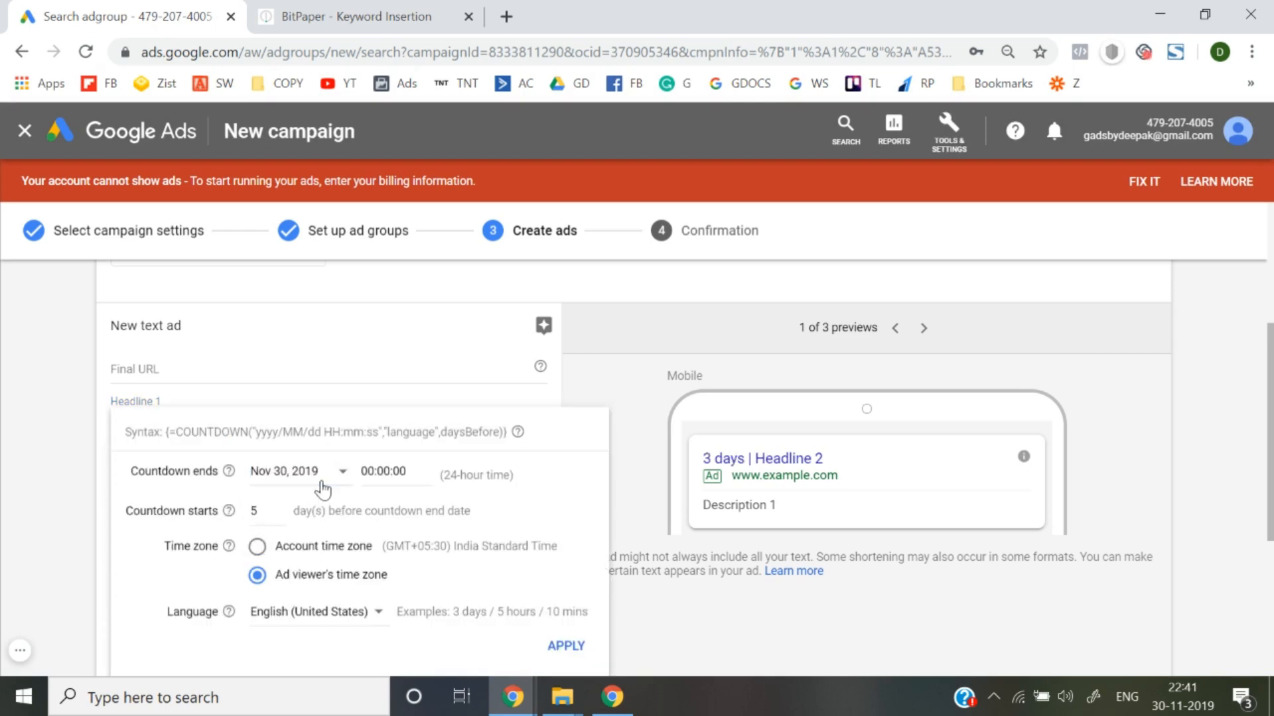
click(323, 489)
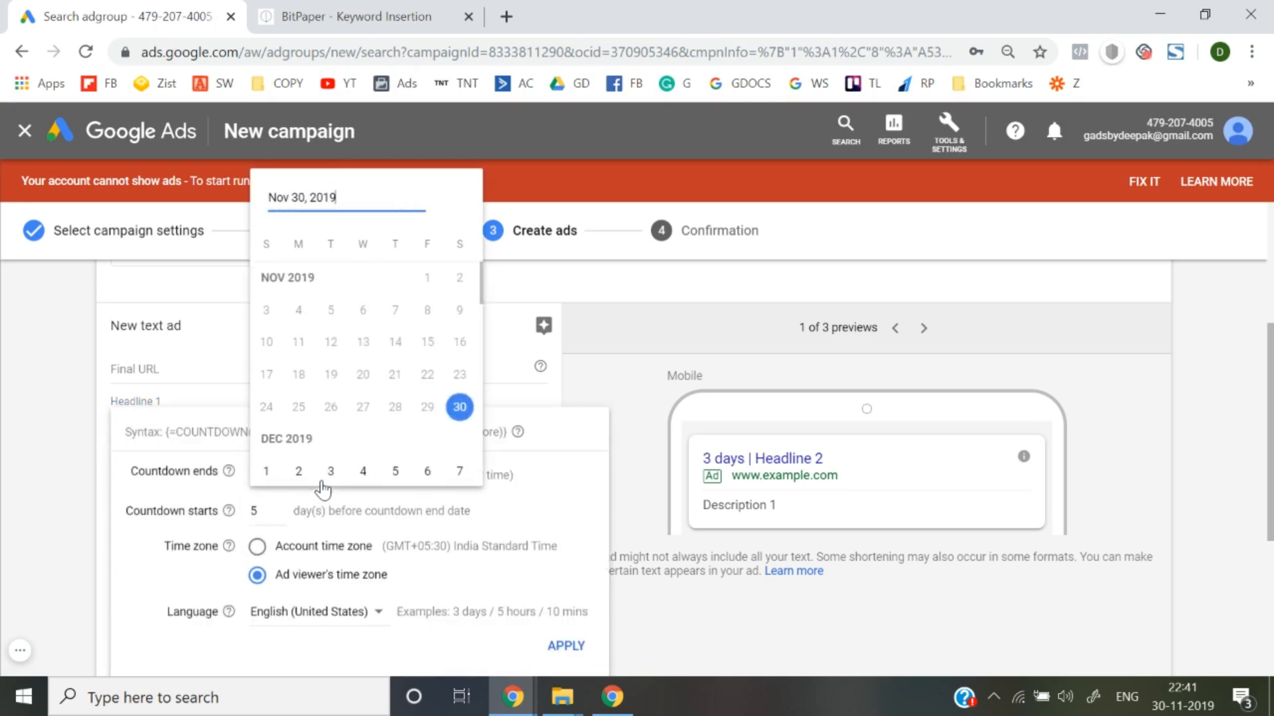
right_click(458, 610)
key(Escape)
click(654, 655)
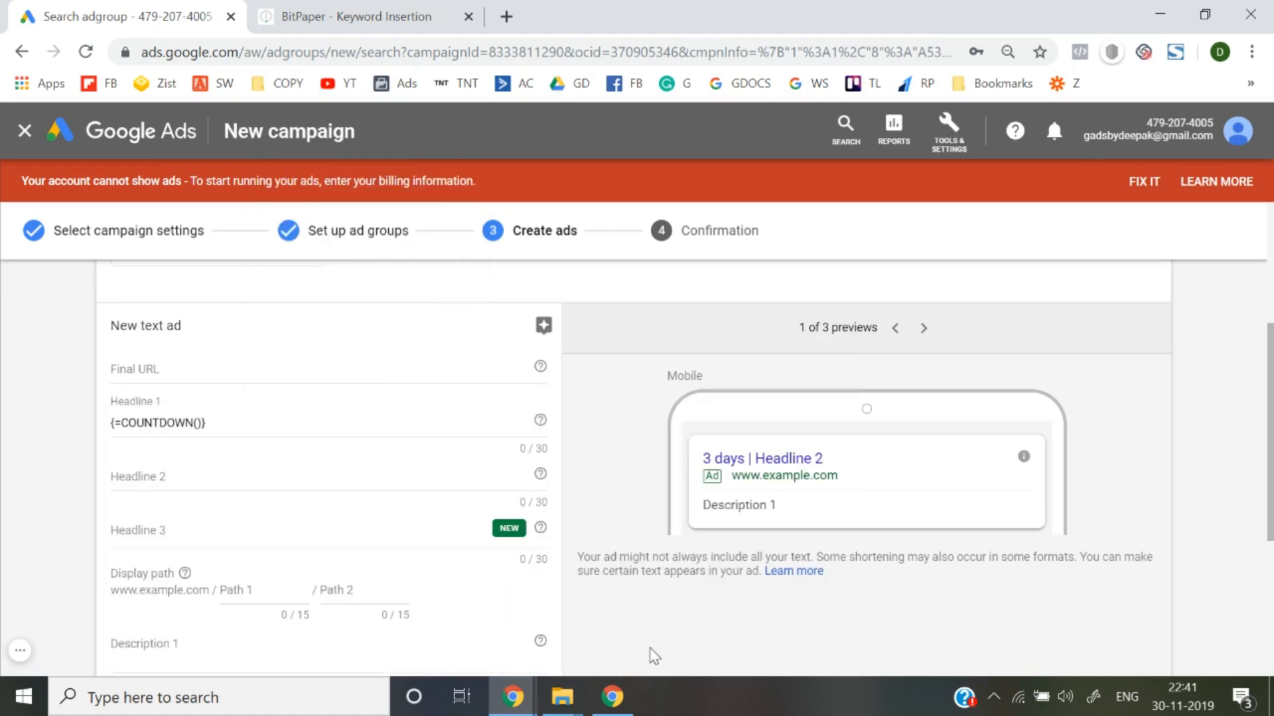
Step: Clear the countdown from Headline 1 and start an IF function in its place
click(268, 423)
key(ctrl+a)
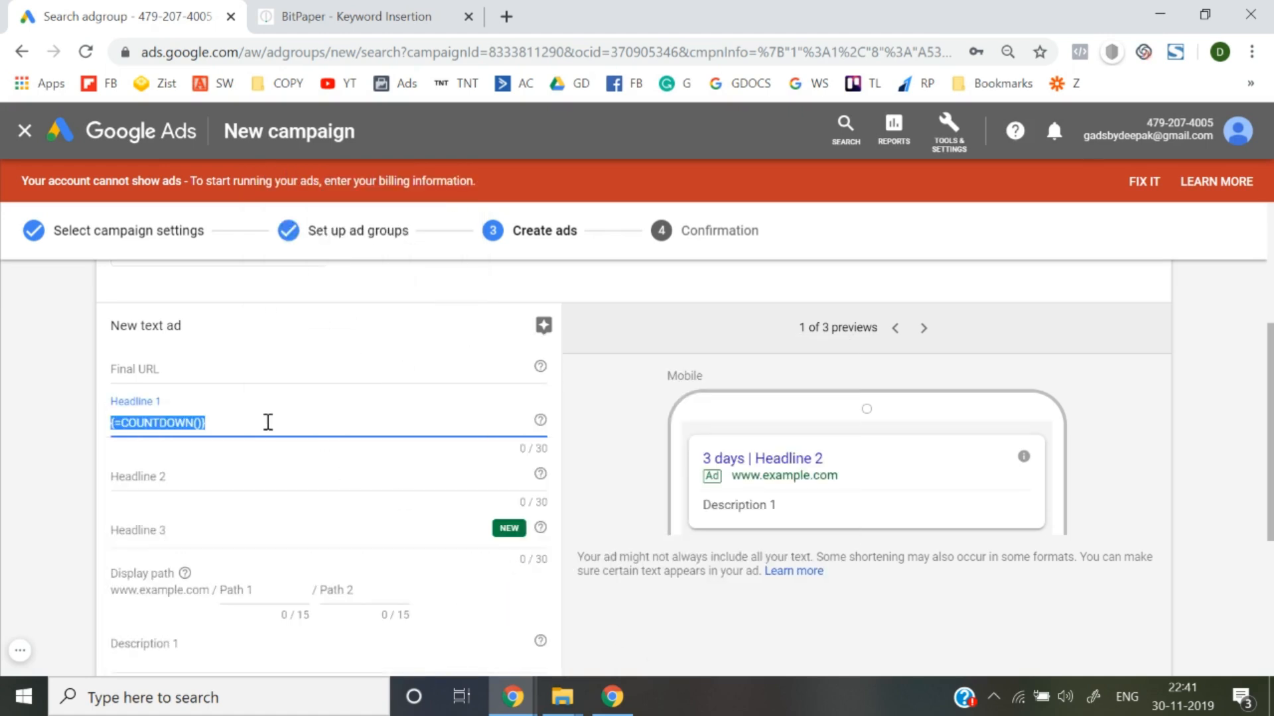
key(BackSpace)
text({)
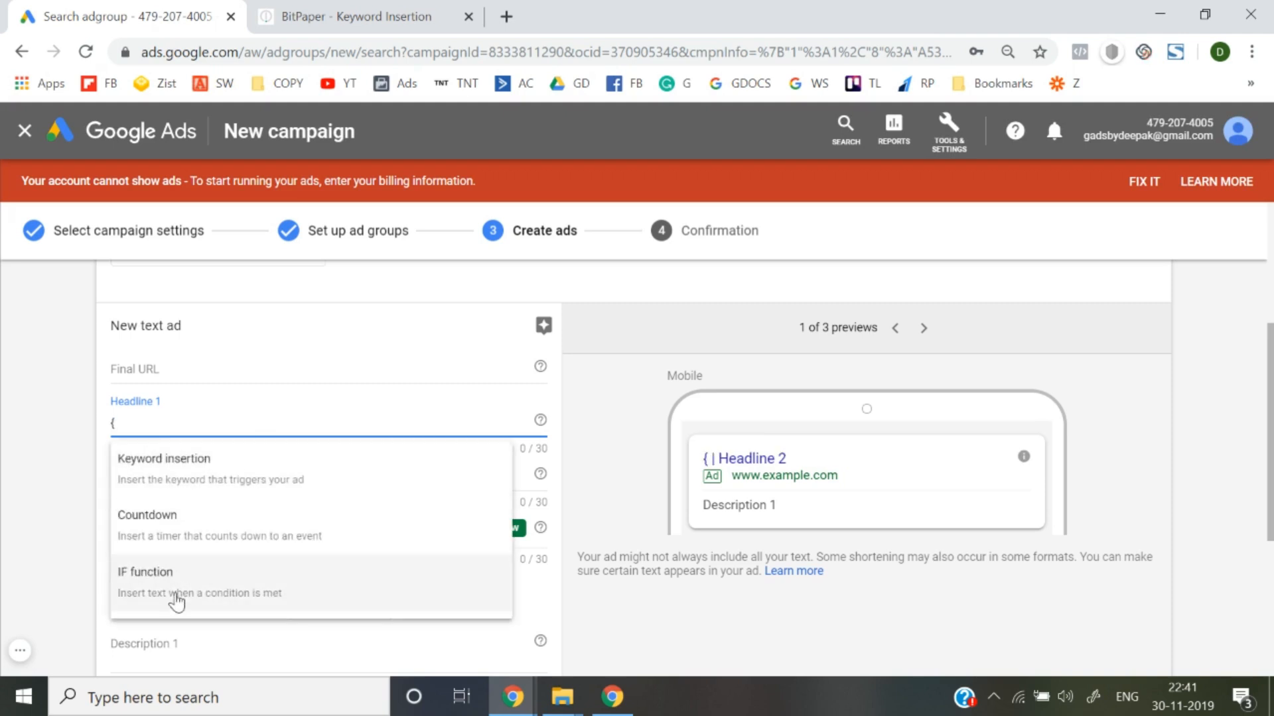
click(176, 601)
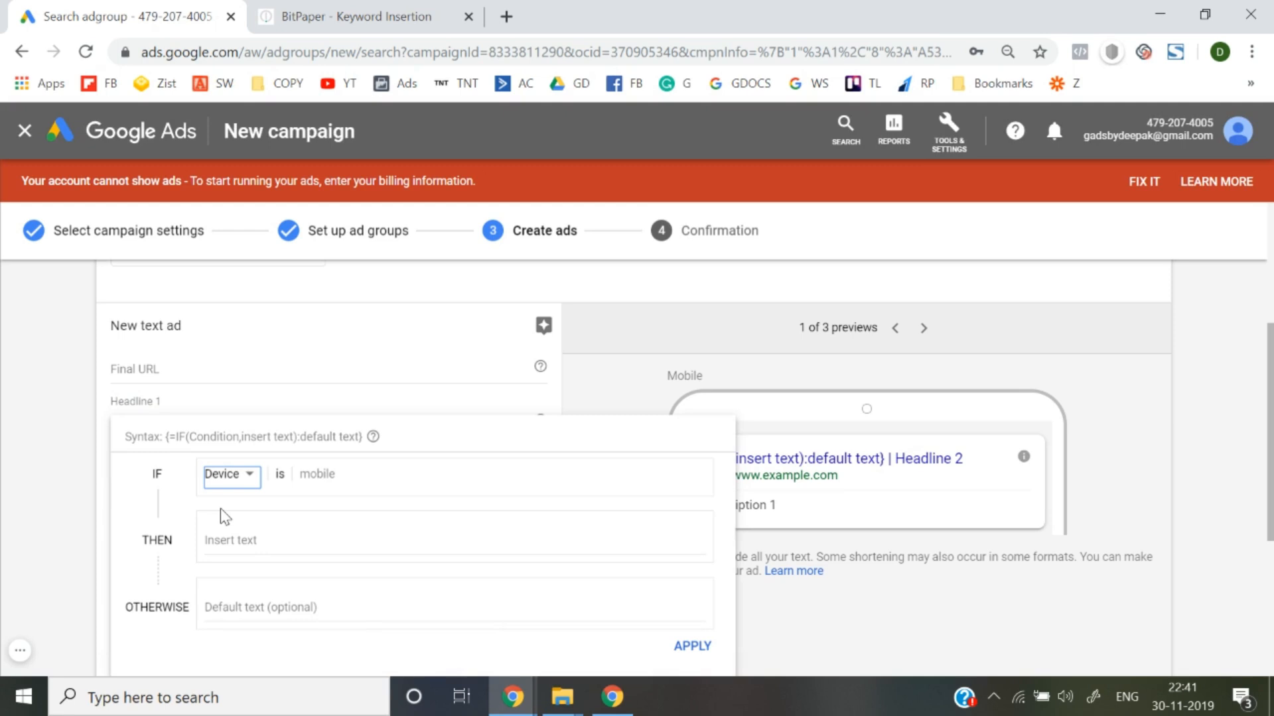
Step: Try Audience as the IF function's condition and return the condition to Device
click(228, 476)
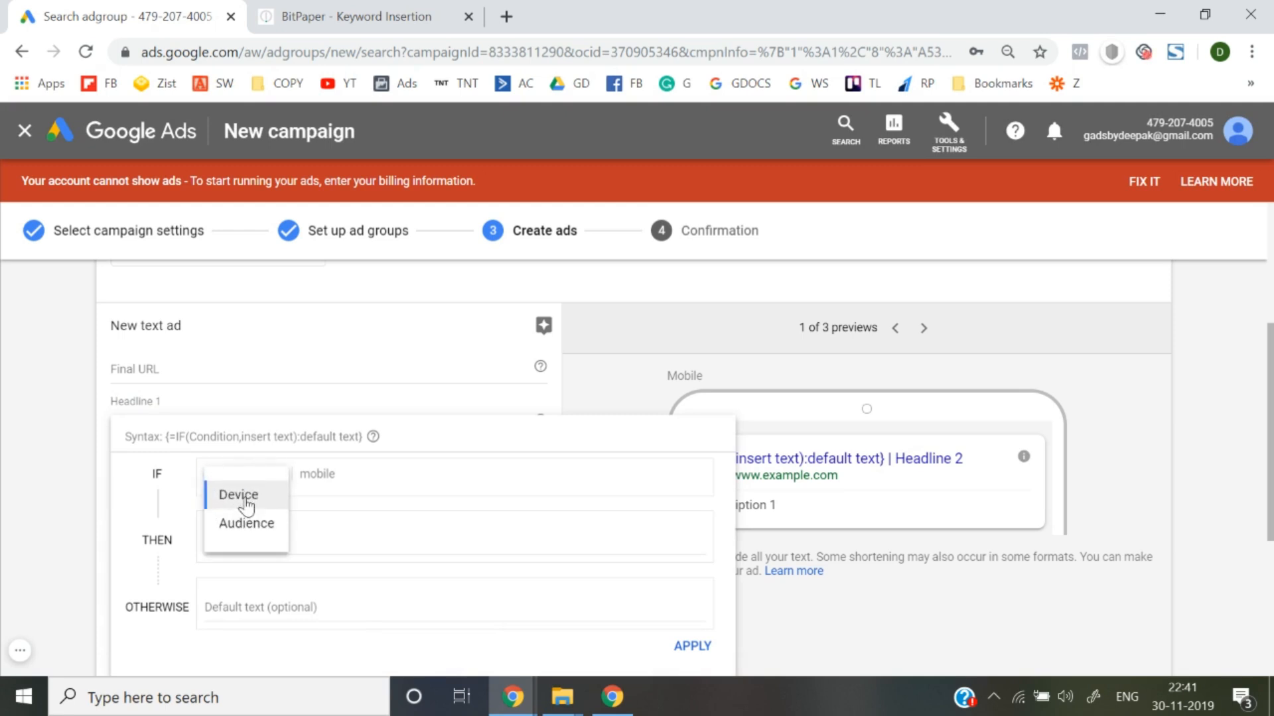
click(243, 527)
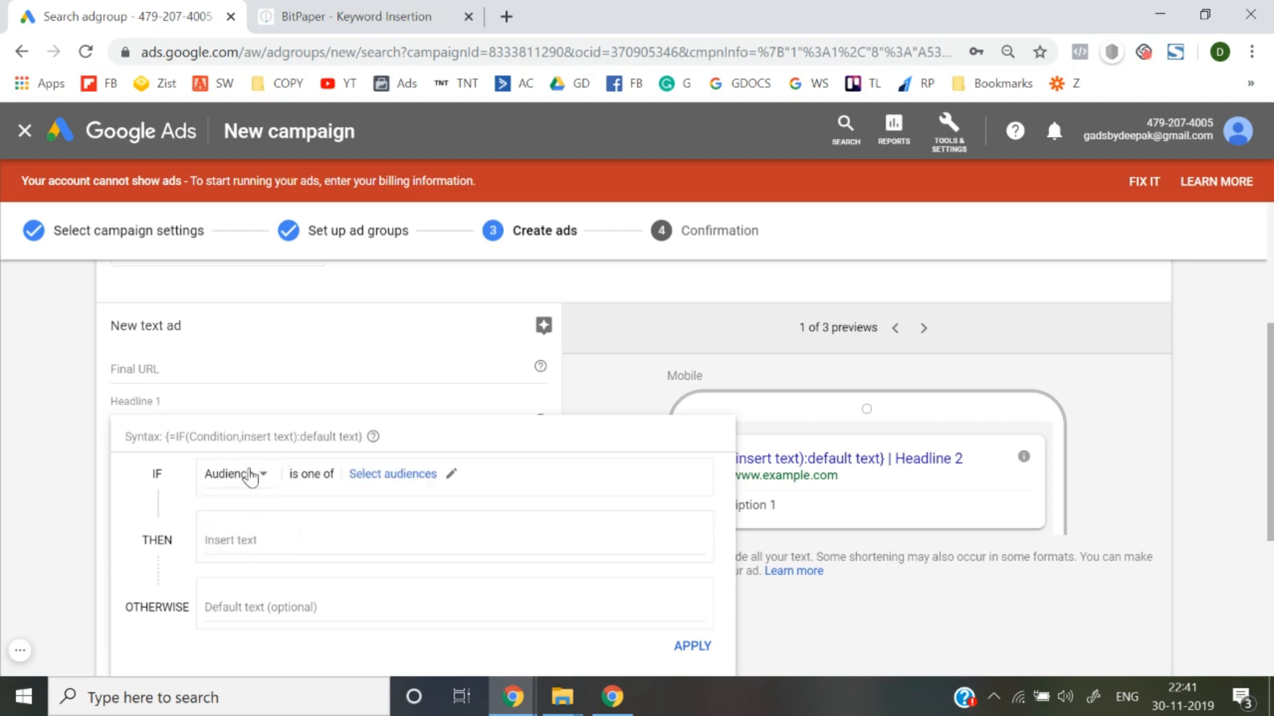
click(250, 476)
click(243, 492)
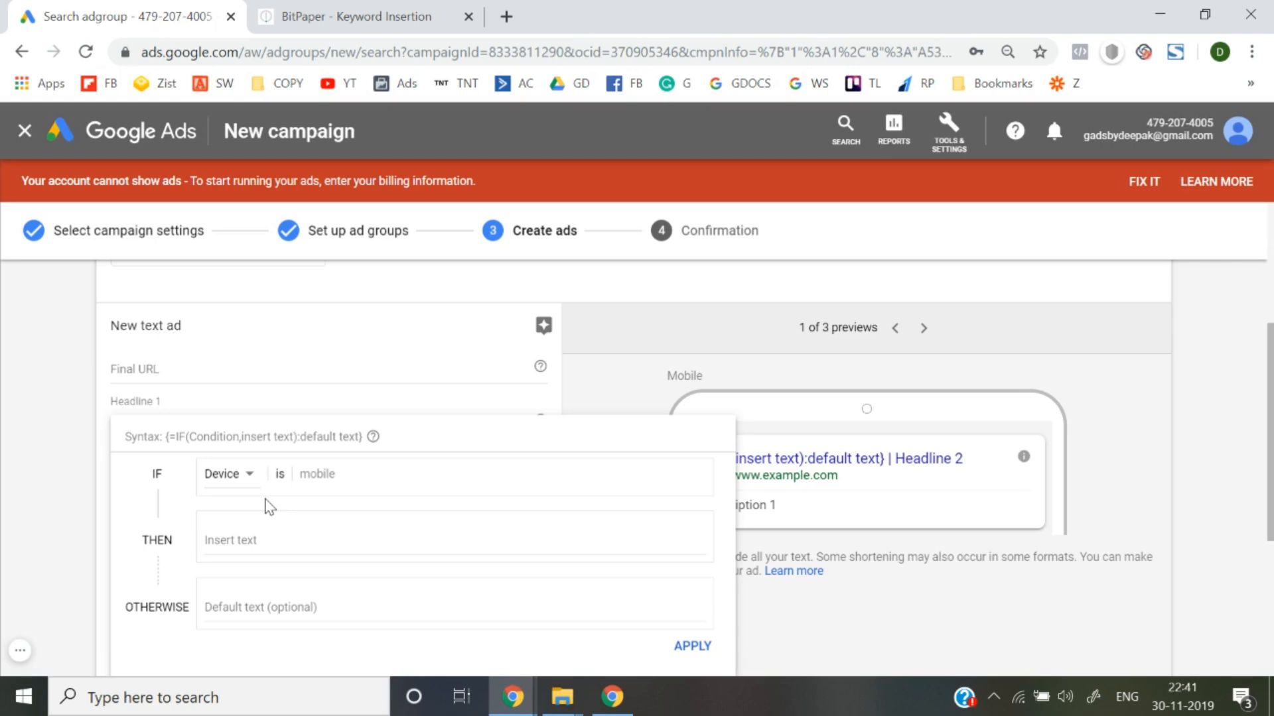
Step: Switch to the BitPaper whiteboard, go to blank page 3, and handwrite "Shoes" with a double underline
click(345, 16)
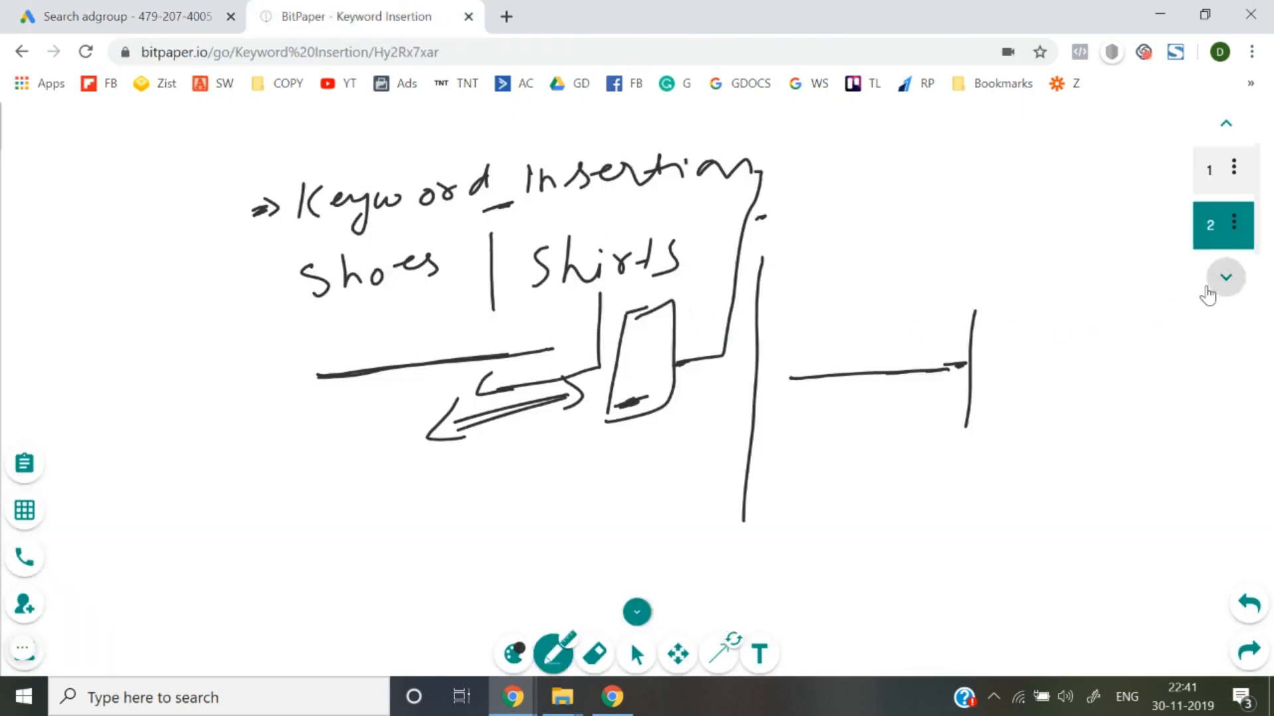
click(1207, 283)
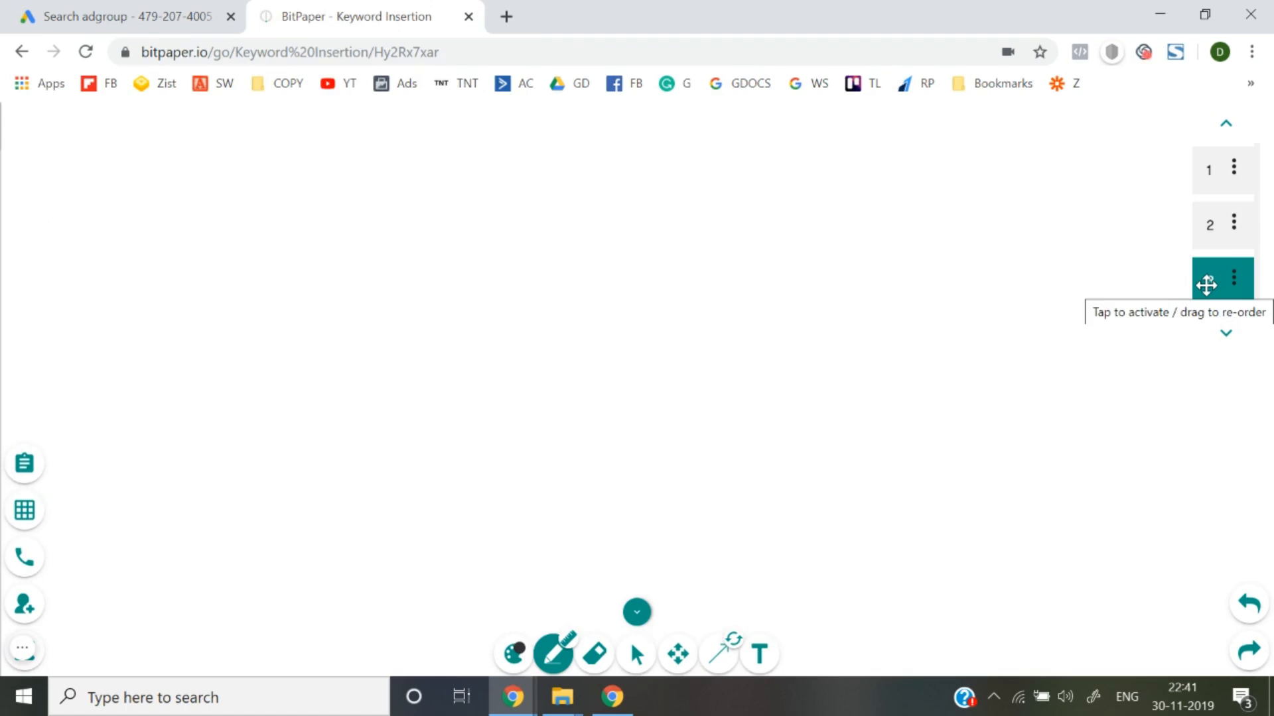
mouse_move(307, 246)
mouse_down()
mouse_move(303, 280)
mouse_move(382, 253)
mouse_up()
mouse_move(401, 248)
mouse_down()
mouse_move(426, 246)
mouse_move(435, 264)
mouse_move(249, 317)
mouse_up()
drag(431, 282, 270, 317)
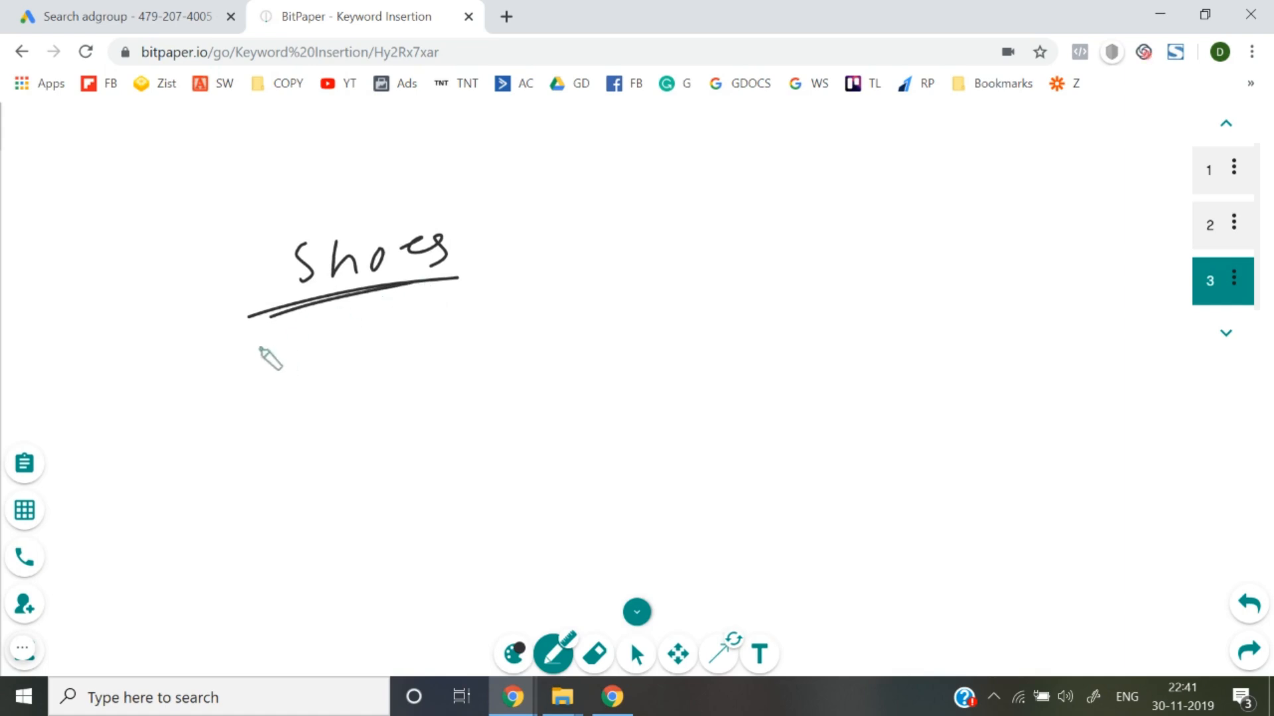
Step: Handwrite "mobile = 50% off" below the underlined "Shoes" heading
mouse_move(257, 373)
mouse_down()
mouse_move(359, 330)
mouse_move(395, 338)
mouse_move(507, 299)
mouse_up()
mouse_move(491, 309)
mouse_down()
mouse_move(578, 290)
mouse_move(603, 299)
mouse_up()
drag(616, 286, 628, 301)
mouse_move(672, 269)
mouse_down()
mouse_move(662, 289)
mouse_move(770, 261)
mouse_move(762, 290)
mouse_move(736, 285)
mouse_up()
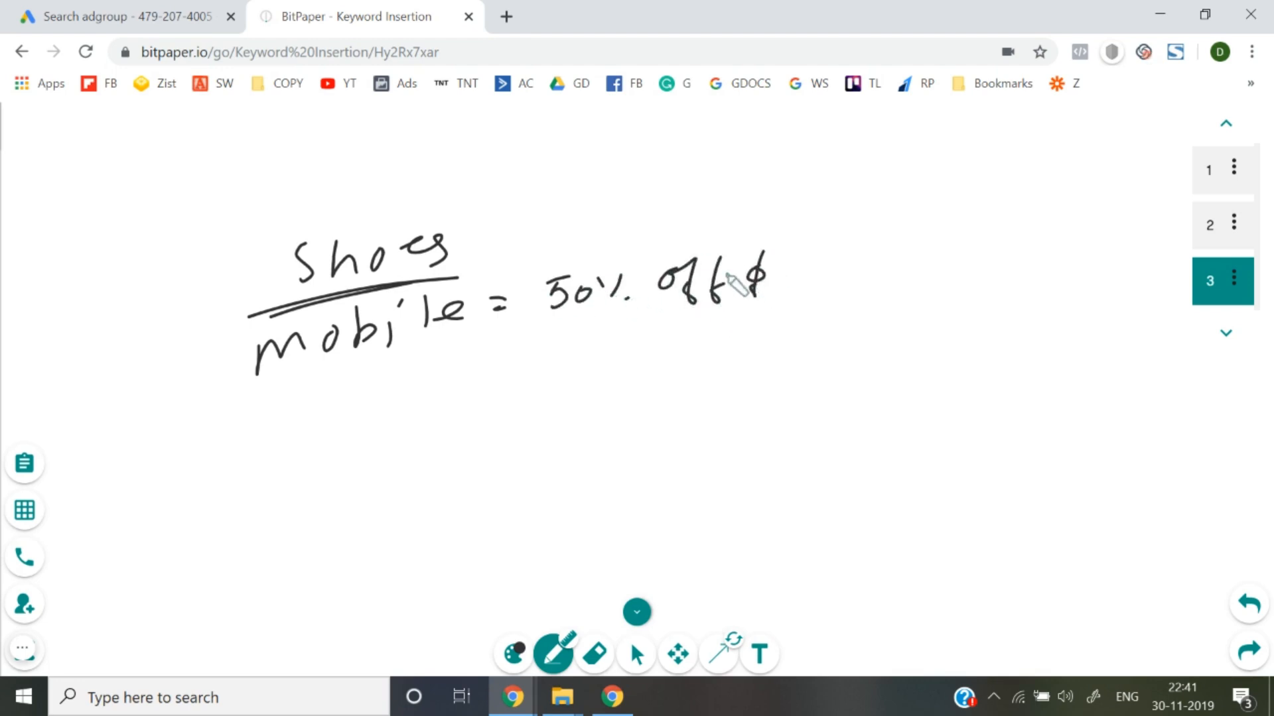
Step: Handwrite a desktop line with "20% off" beneath the mobile offer
mouse_move(321, 411)
mouse_down()
mouse_move(324, 443)
mouse_move(341, 451)
mouse_up()
mouse_move(358, 428)
mouse_down()
mouse_move(398, 421)
mouse_move(411, 438)
mouse_up()
drag(434, 394, 428, 443)
mouse_move(457, 419)
mouse_down()
mouse_move(484, 426)
mouse_move(472, 438)
mouse_up()
mouse_move(494, 398)
mouse_down()
mouse_move(546, 382)
mouse_move(603, 401)
mouse_up()
mouse_move(633, 375)
mouse_down()
mouse_move(627, 384)
mouse_move(690, 400)
mouse_move(834, 324)
mouse_up()
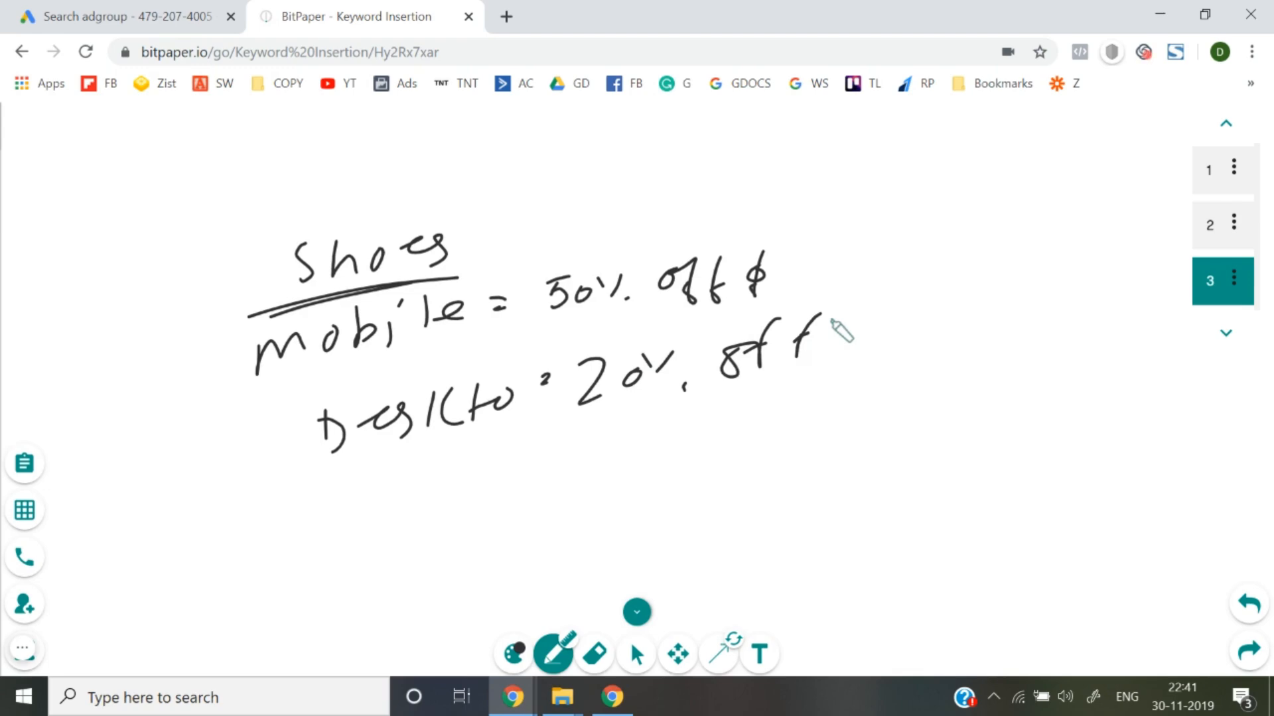
Step: Back in Google Ads, set the IF function to insert "50% Off" on mobile and "20% Off" otherwise, and apply it to Headline 1
click(186, 13)
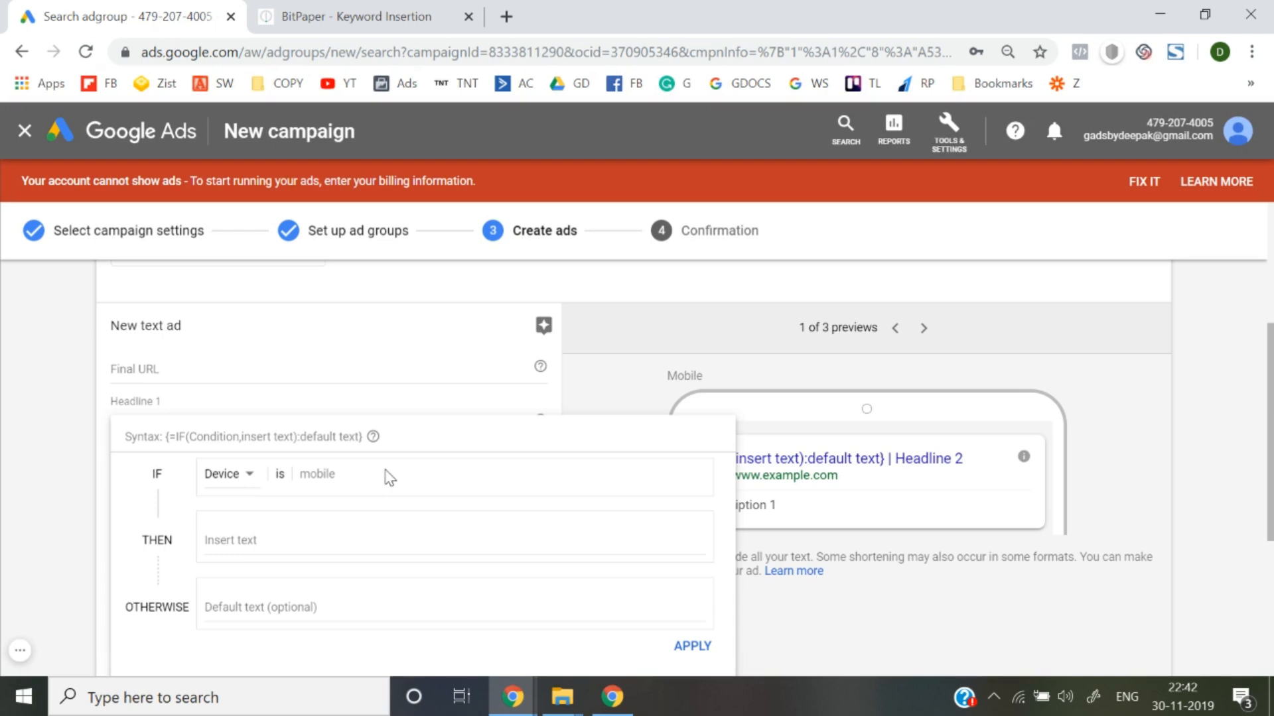
click(269, 543)
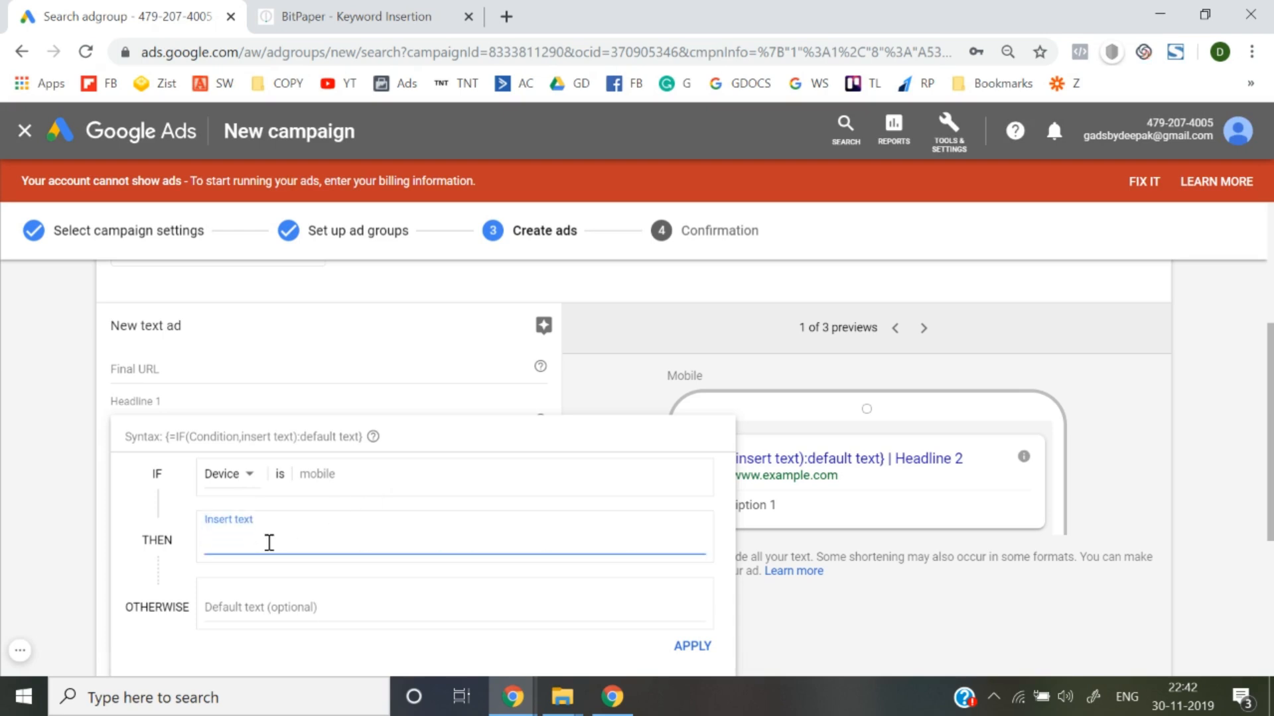
text(50% Off)
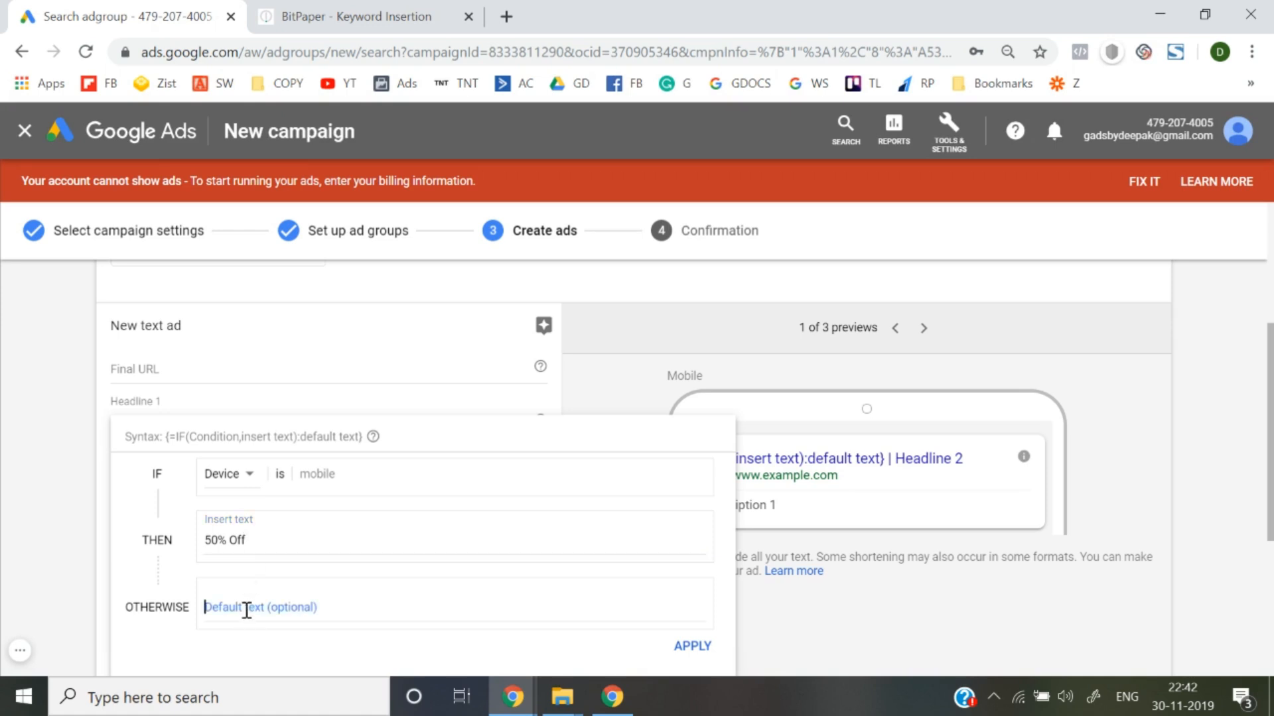
click(245, 607)
text(20)
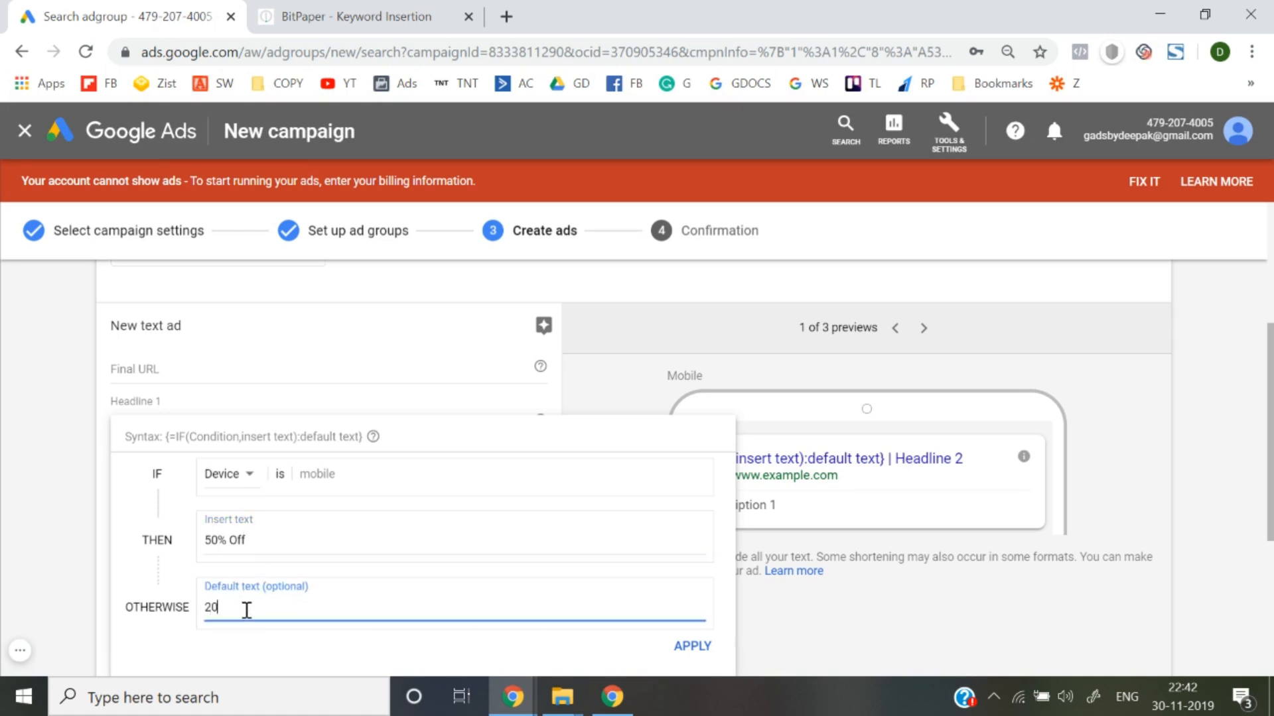
text(% Off)
click(675, 649)
click(22, 458)
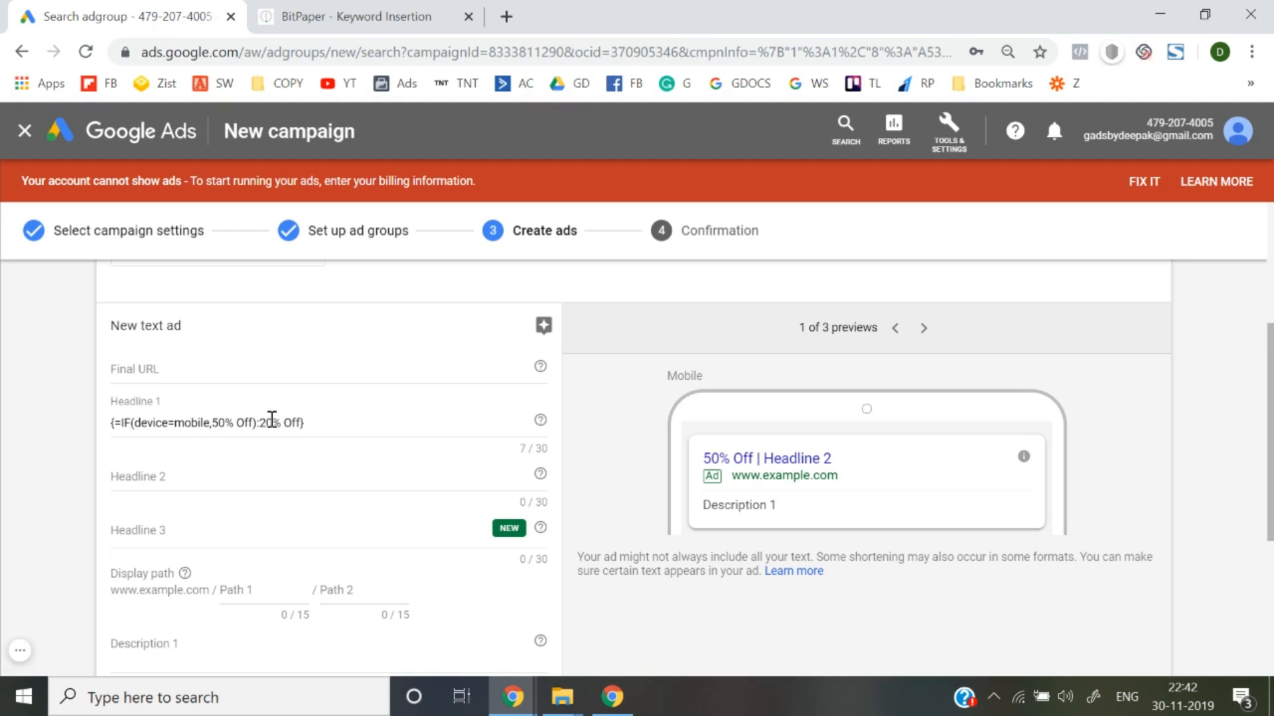
Step: Replace the IF function in Headline 1 with a keyword insertion and close its settings without default text
triple_click(343, 416)
key(BackSpace)
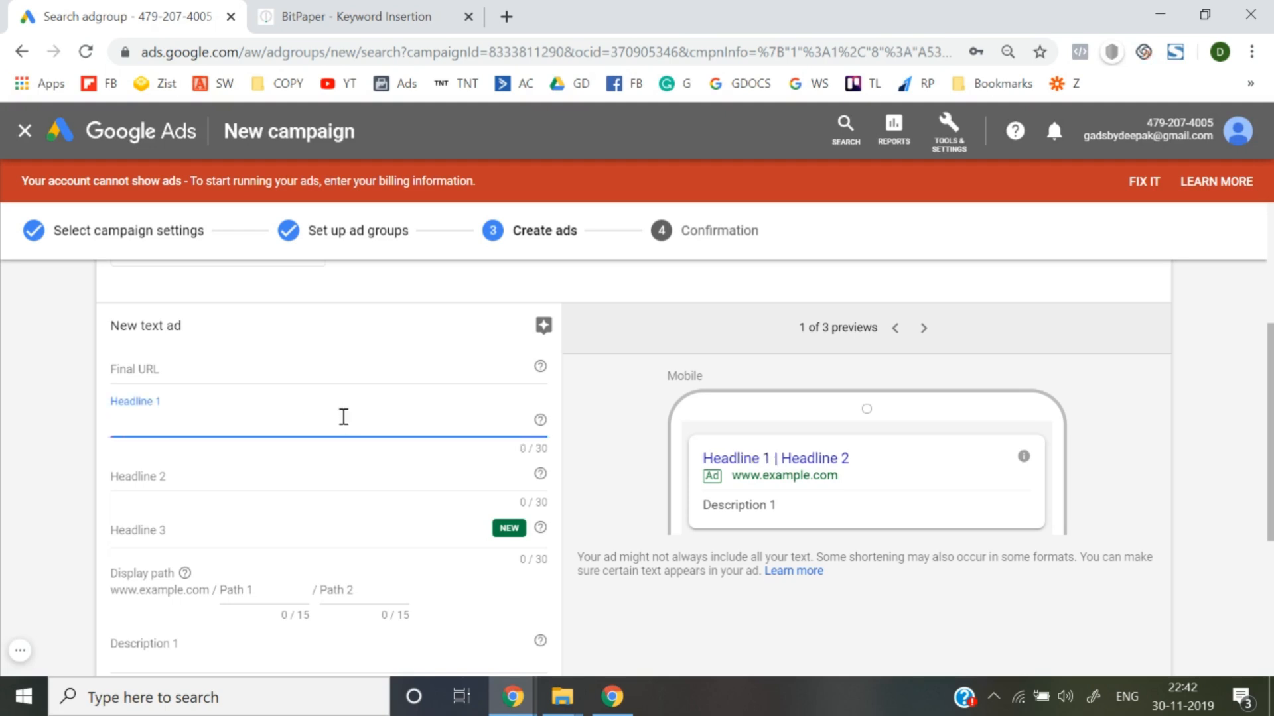
text({)
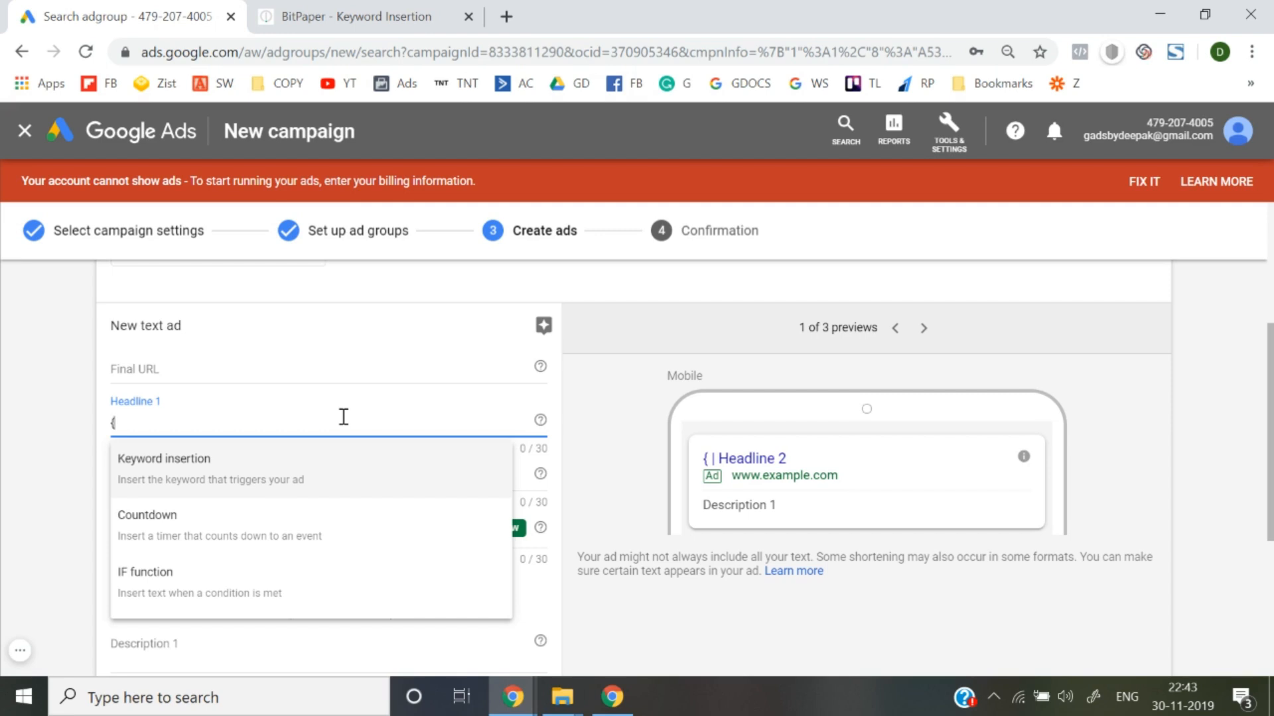
click(256, 489)
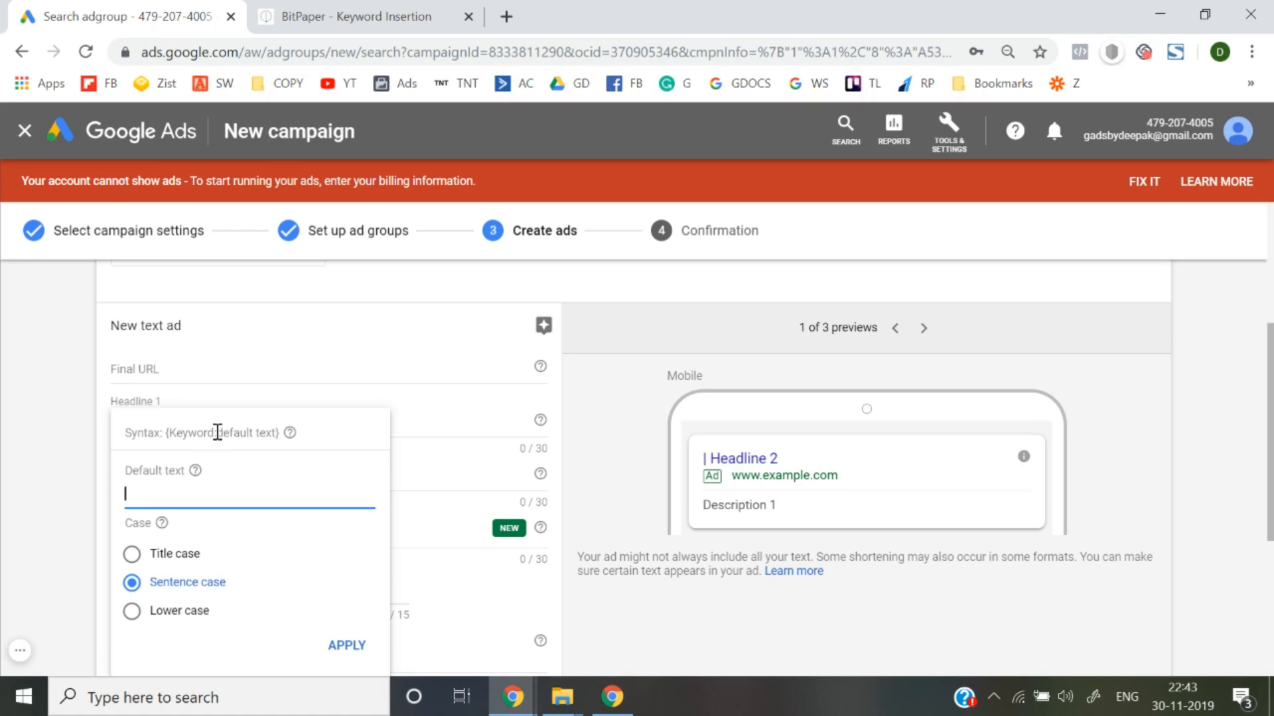
click(61, 435)
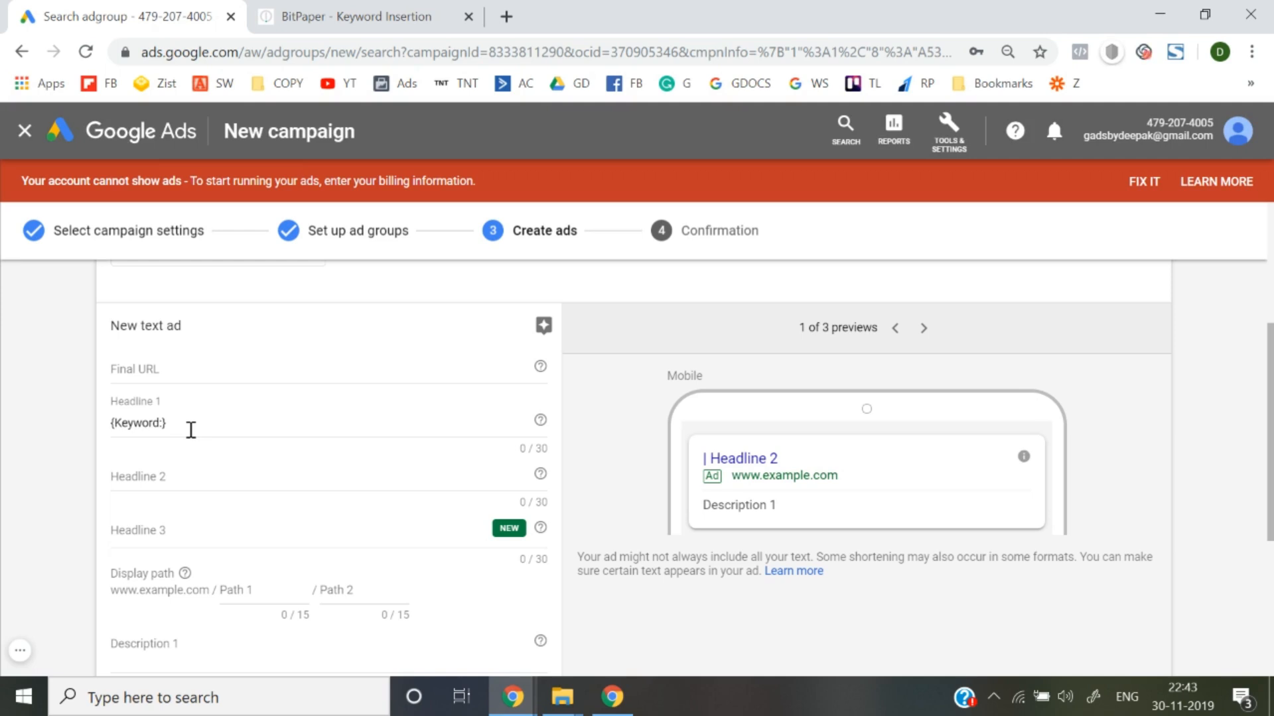
Step: Clear Headline 1 and insert a fresh keyword insertion, leaving its default text empty
click(191, 430)
key(ctrl+a)
key(BackSpace)
text({)
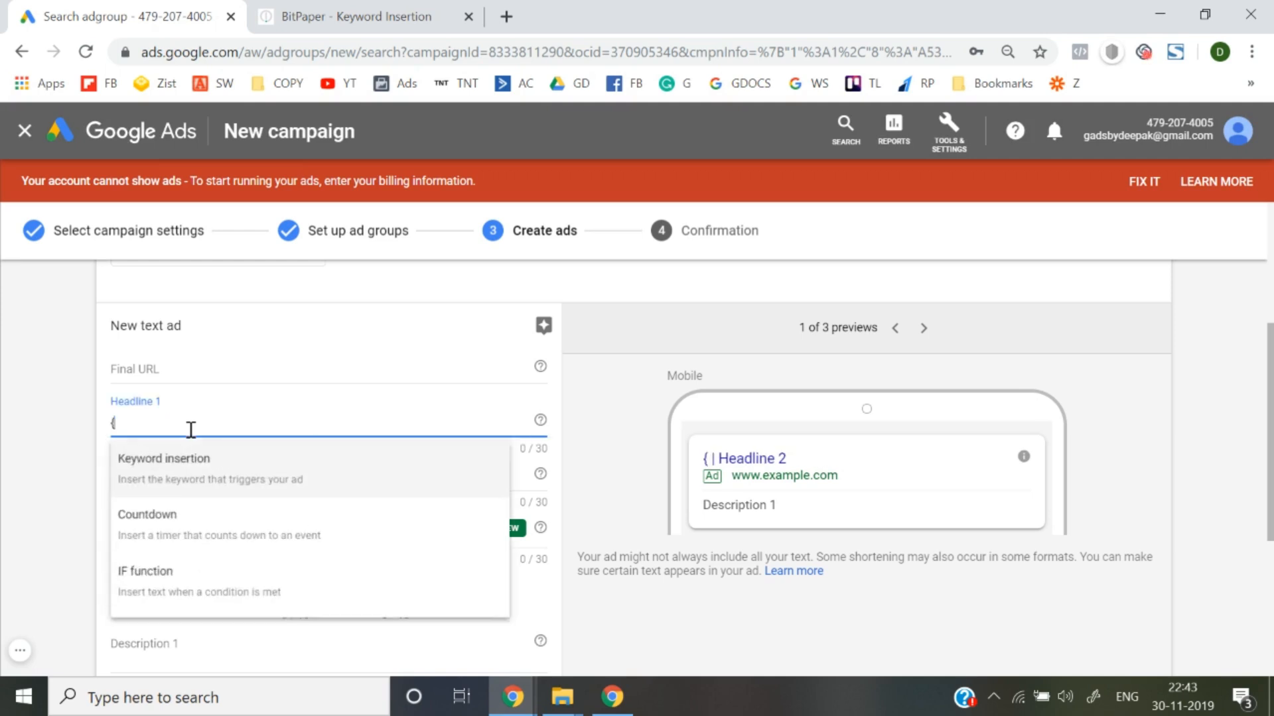
key(BackSpace)
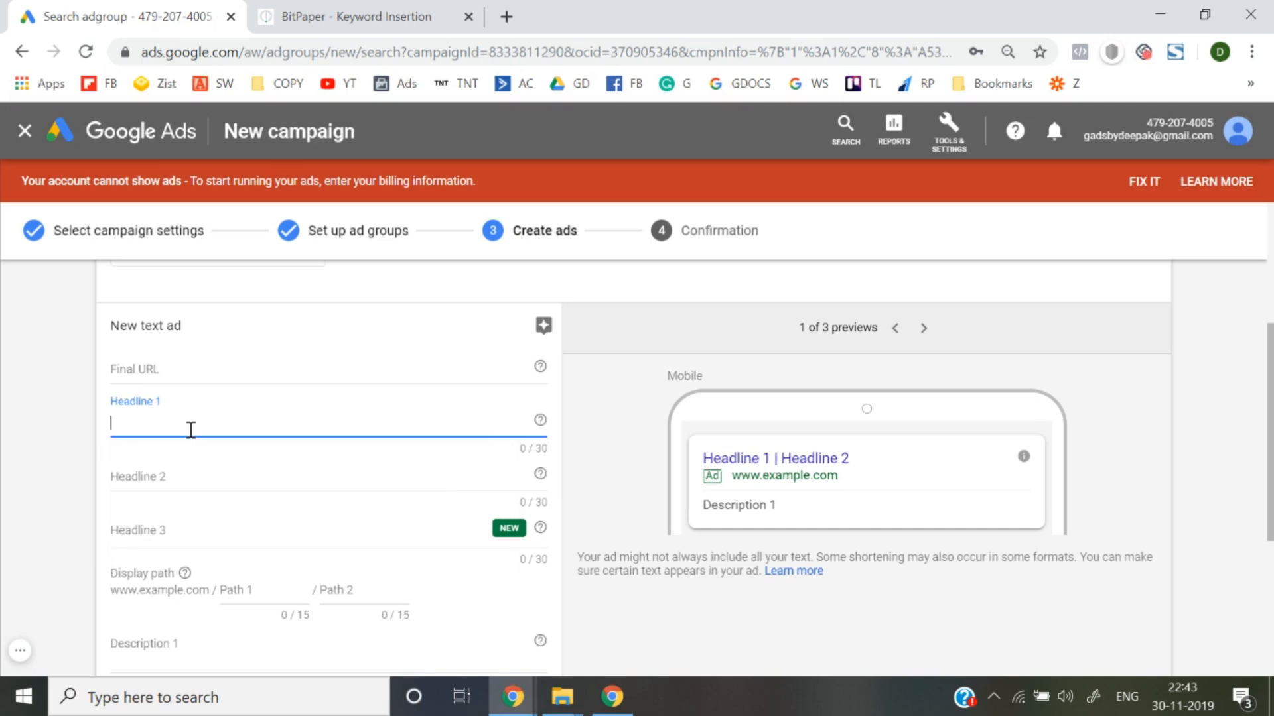
text({)
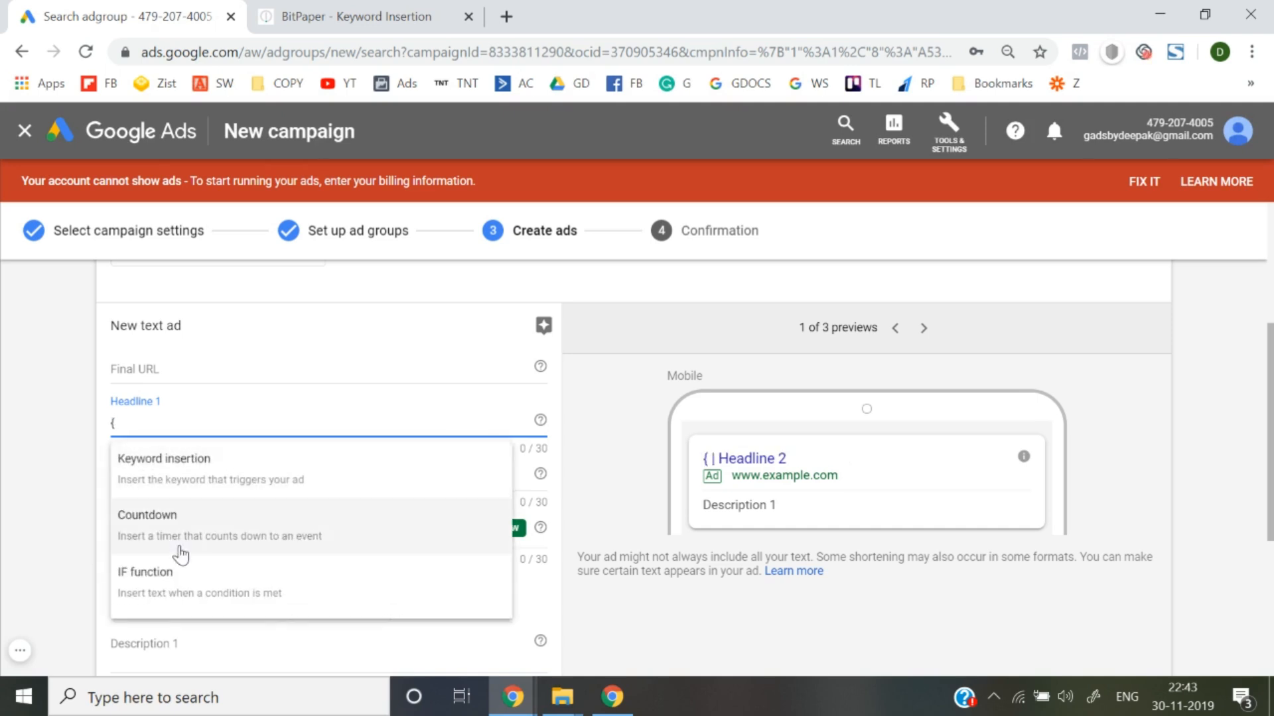
click(193, 492)
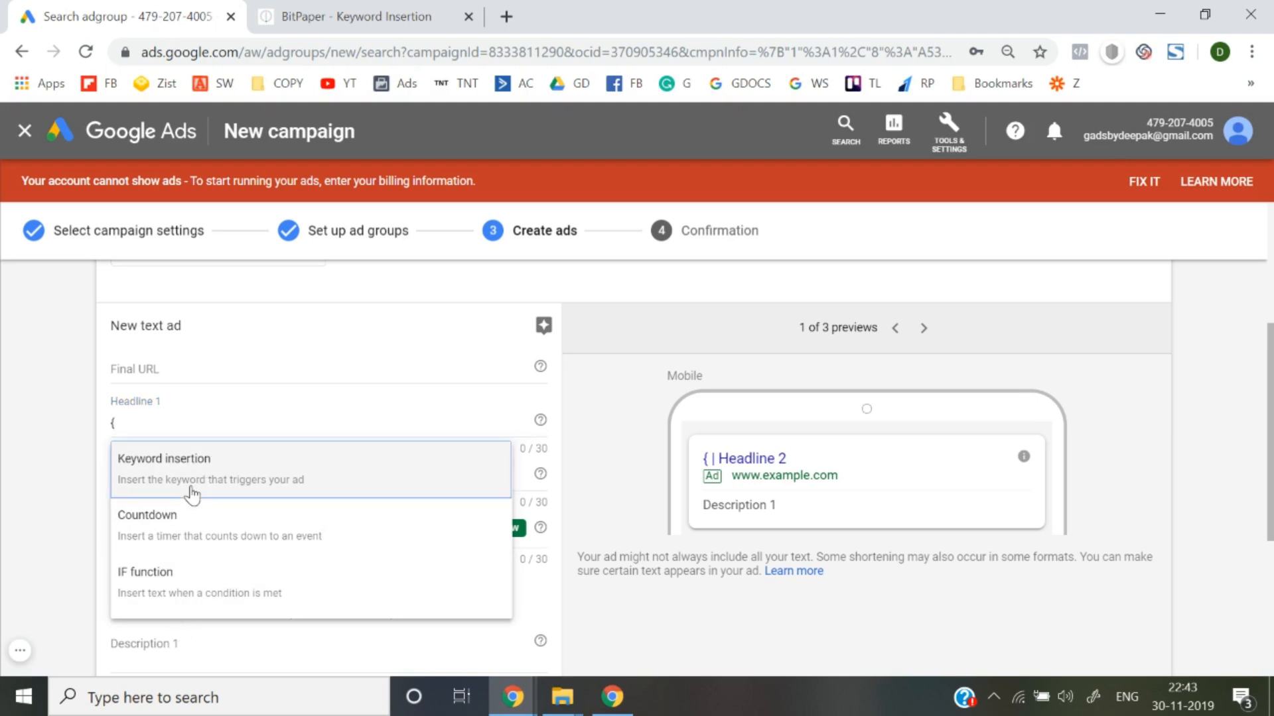
click(73, 531)
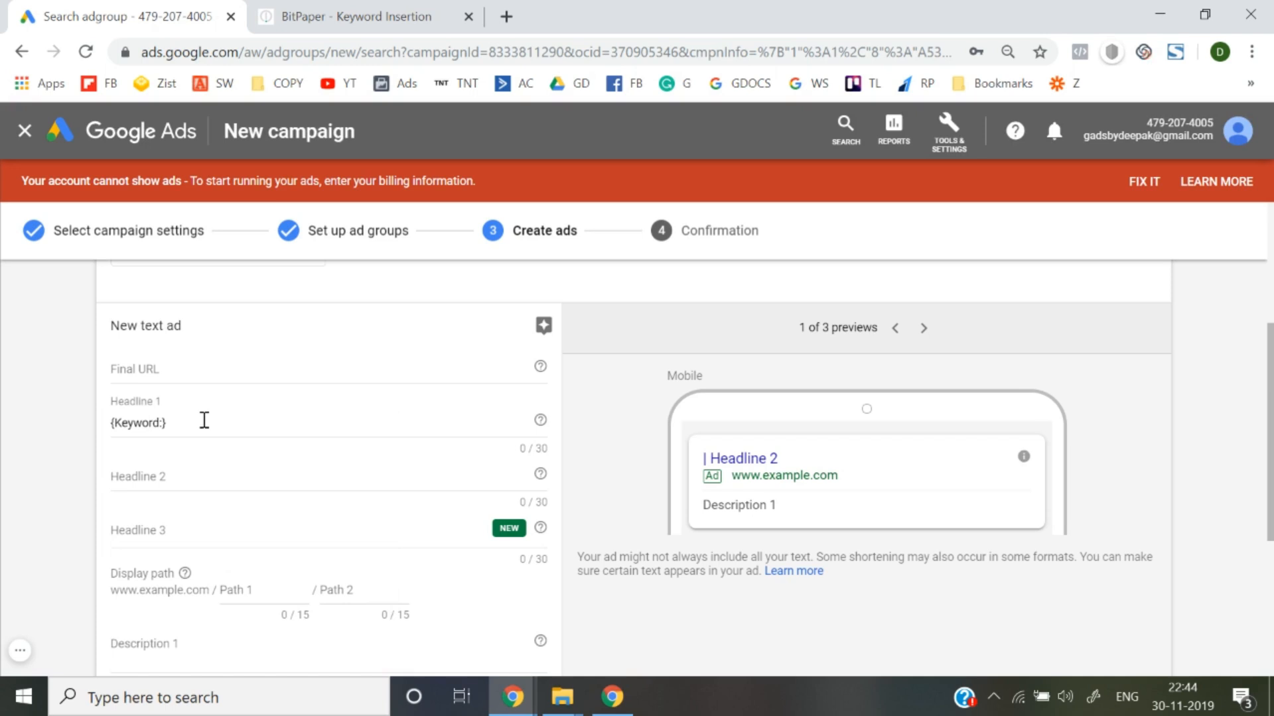